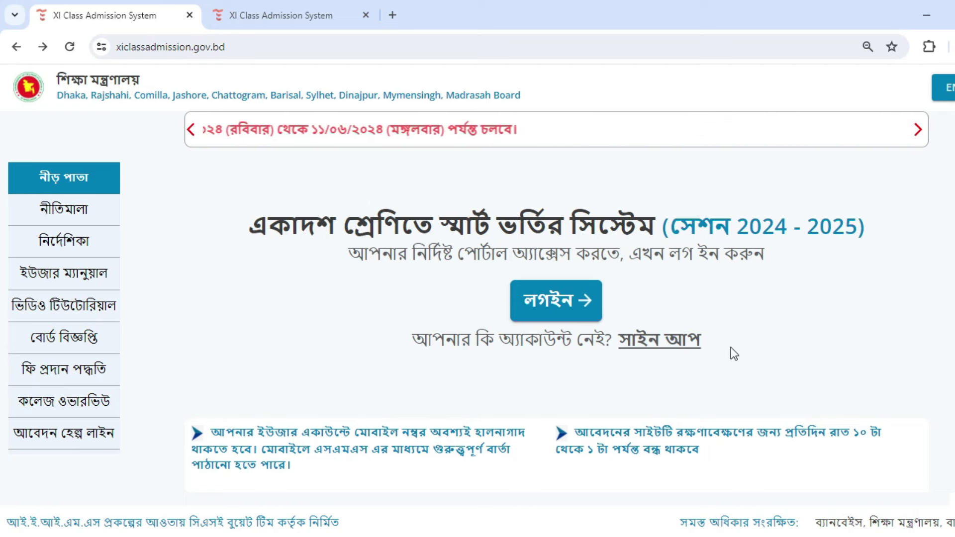
Open the sign-up form for an EDU ID and set the student type to Board Student
click(673, 340)
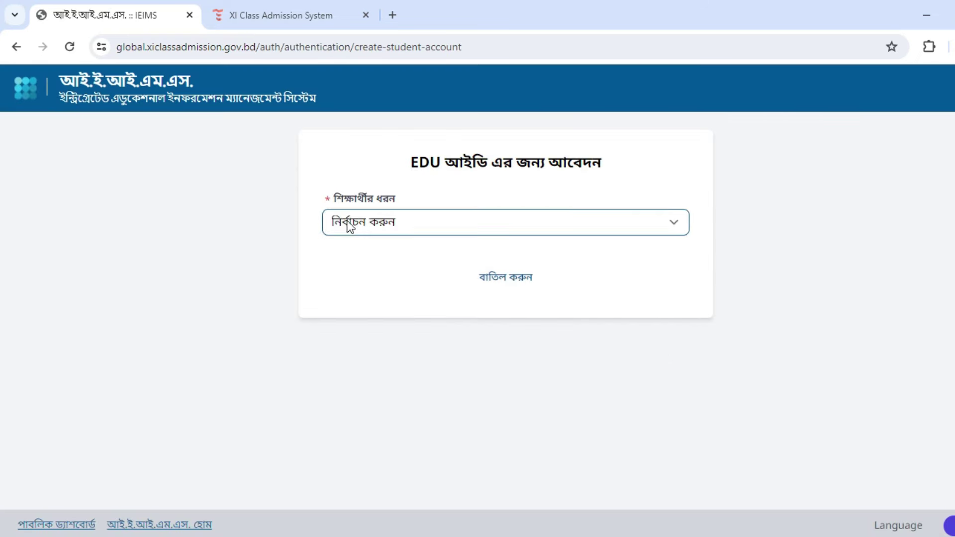
click(427, 222)
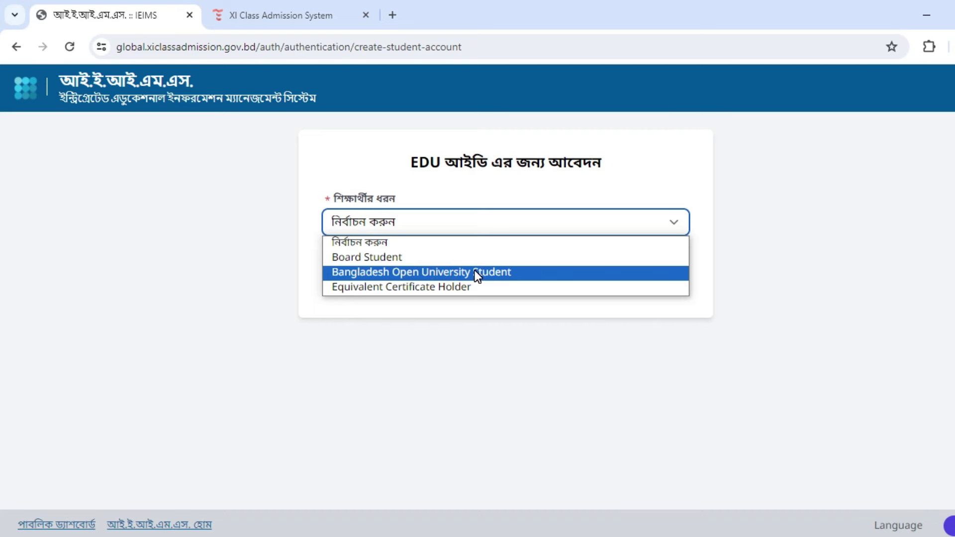
click(373, 264)
scroll(386, 262, down, 2)
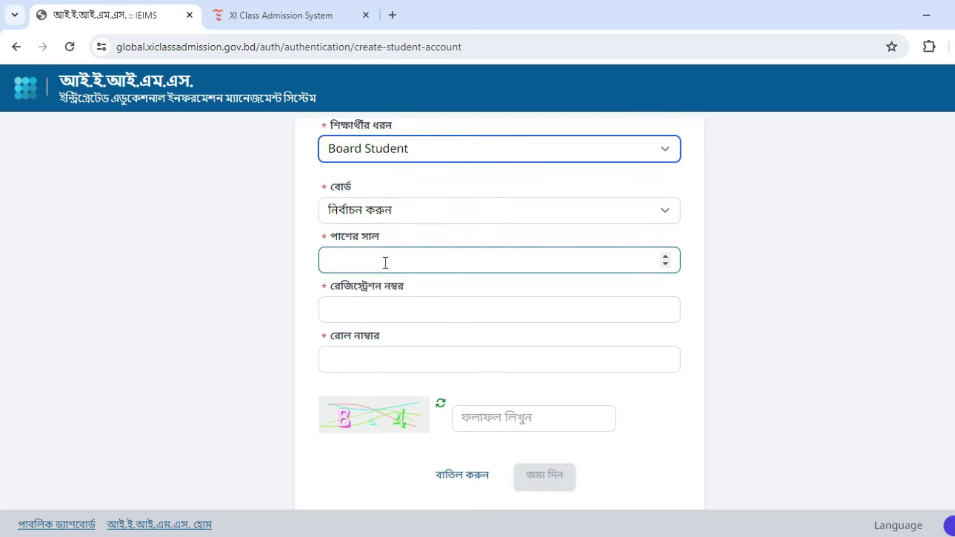
Set the board to Dhaka, the passing year to 2024, and fill in the student's registration number and roll number
click(369, 213)
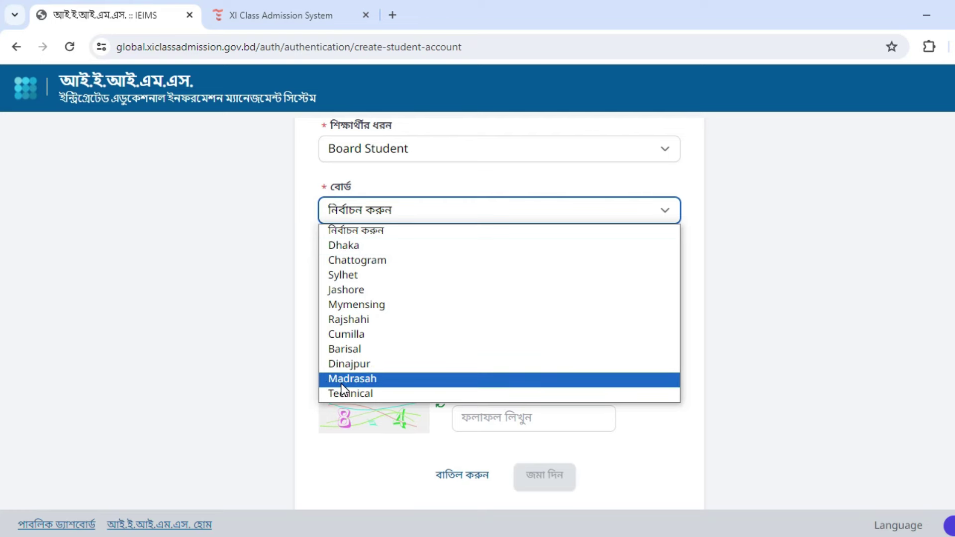
click(351, 247)
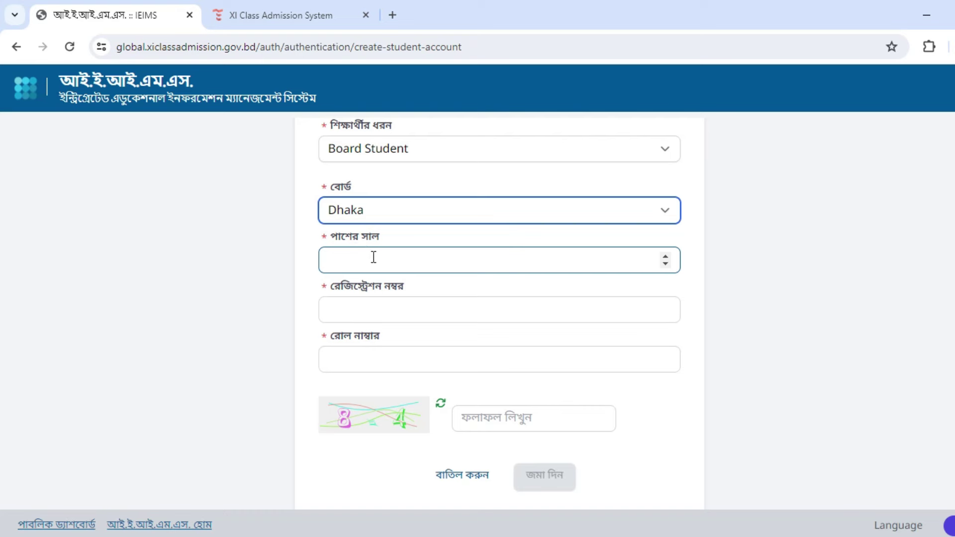
click(373, 257)
text(2024)
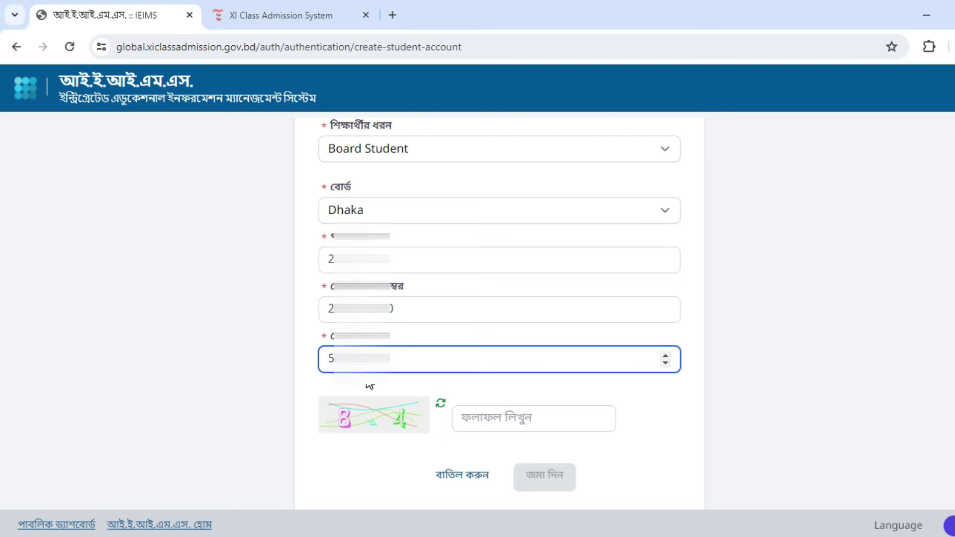
Answer the arithmetic captcha with 4 and submit the student's academic details
click(474, 421)
text(4)
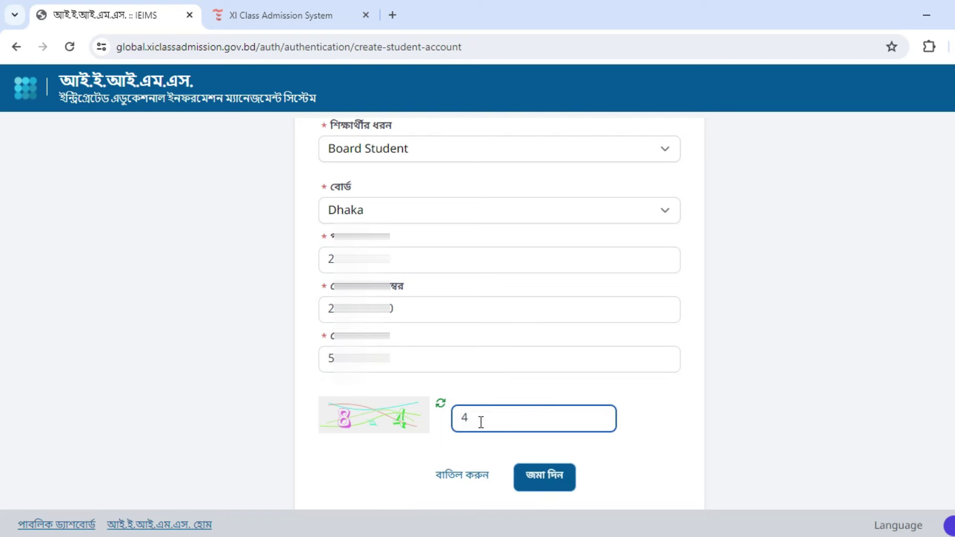
click(548, 478)
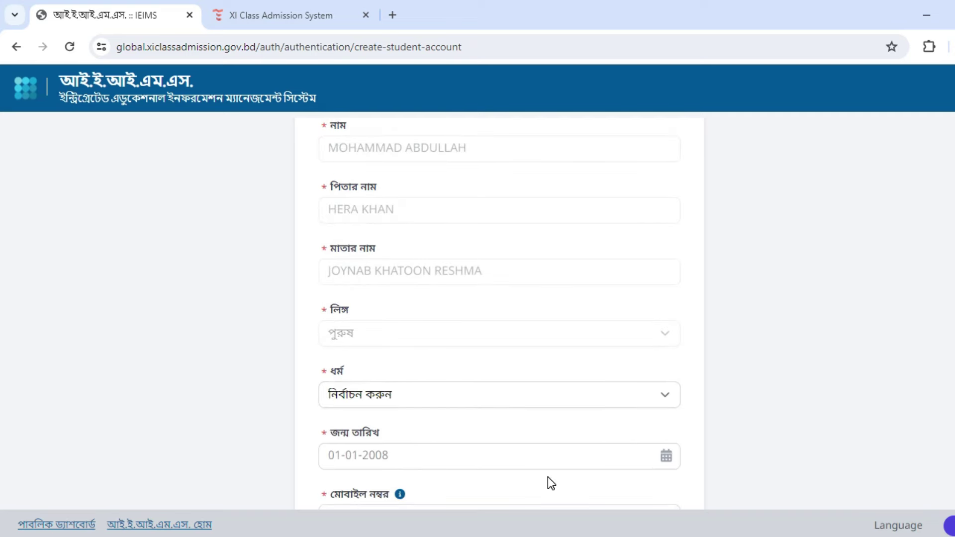
Review the prefilled student details and set the religion to ইসলাম
scroll(547, 477, up, 2)
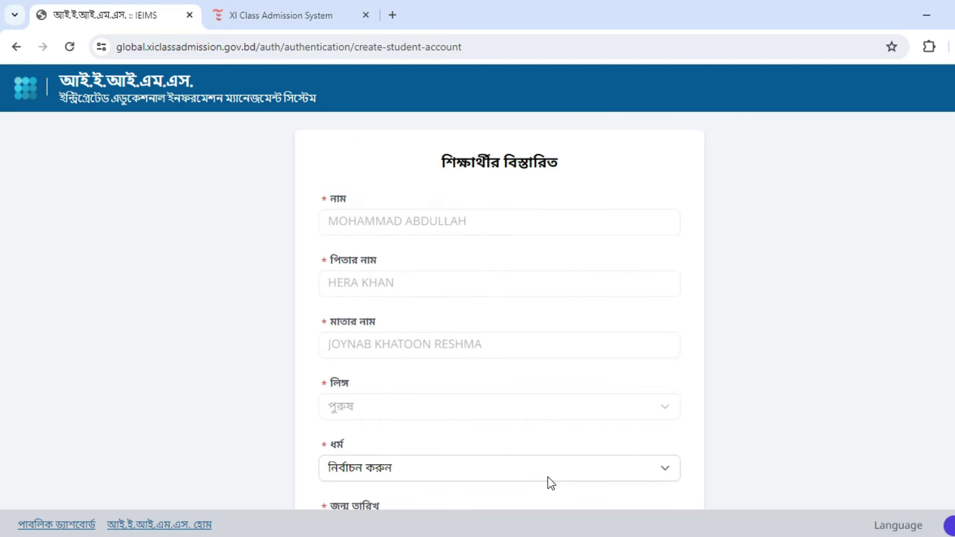
click(420, 220)
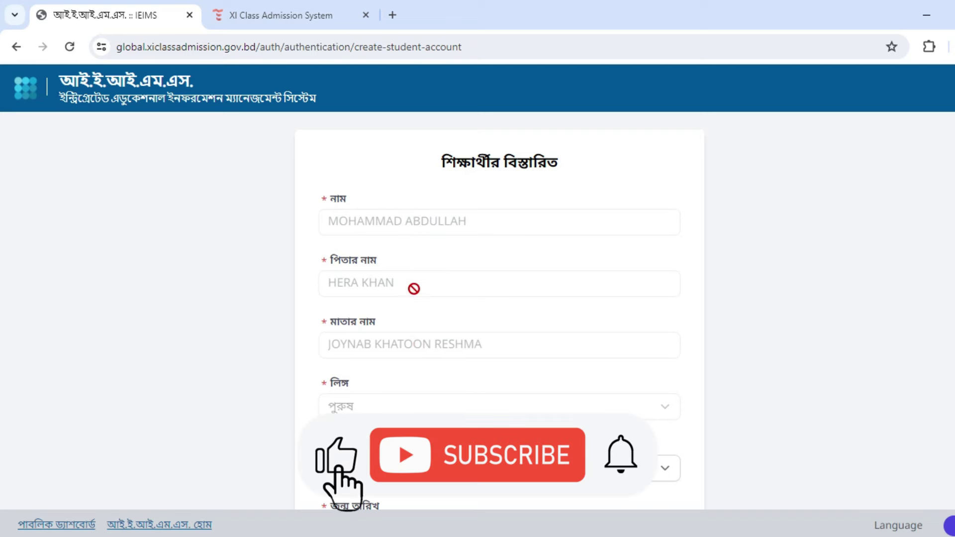
scroll(400, 195, down, 1)
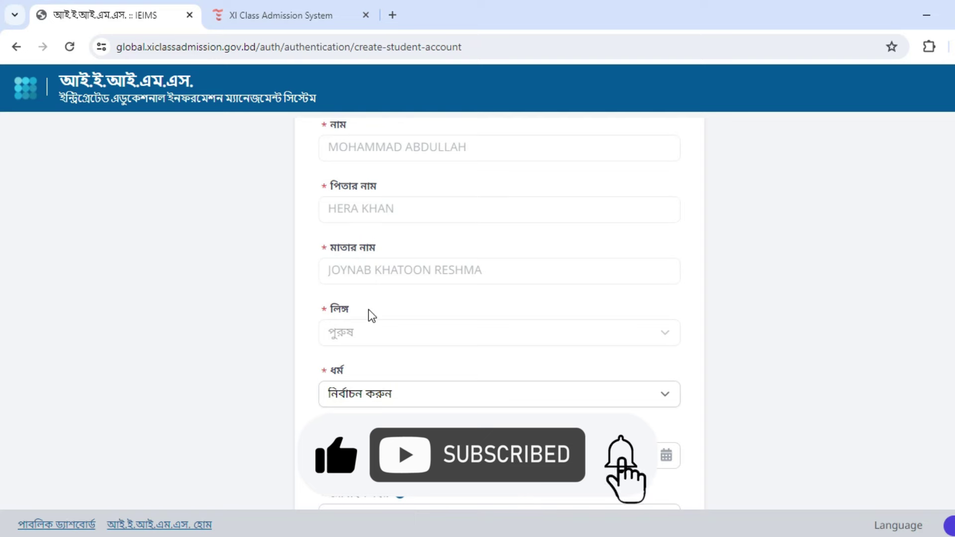
scroll(411, 390, down, 1)
scroll(411, 390, down, 1)
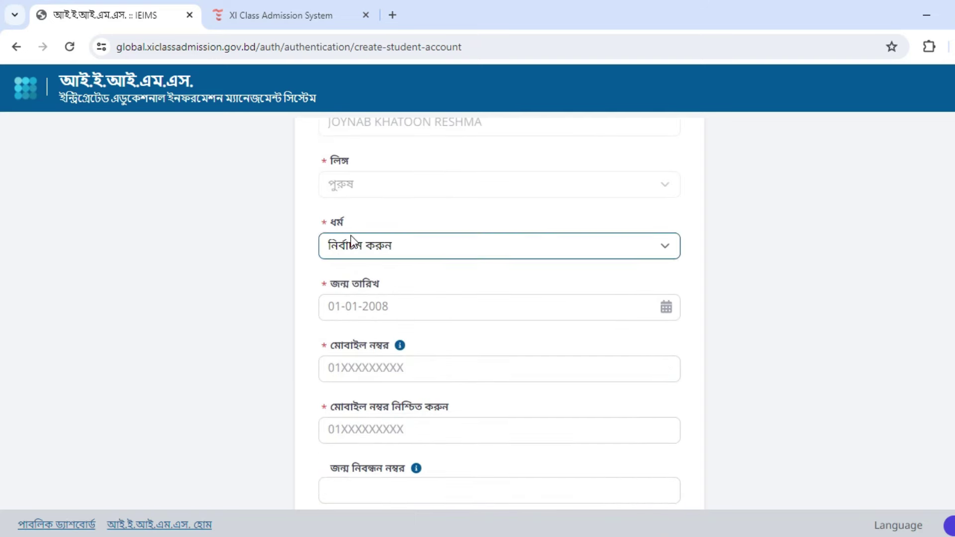
click(350, 247)
click(362, 281)
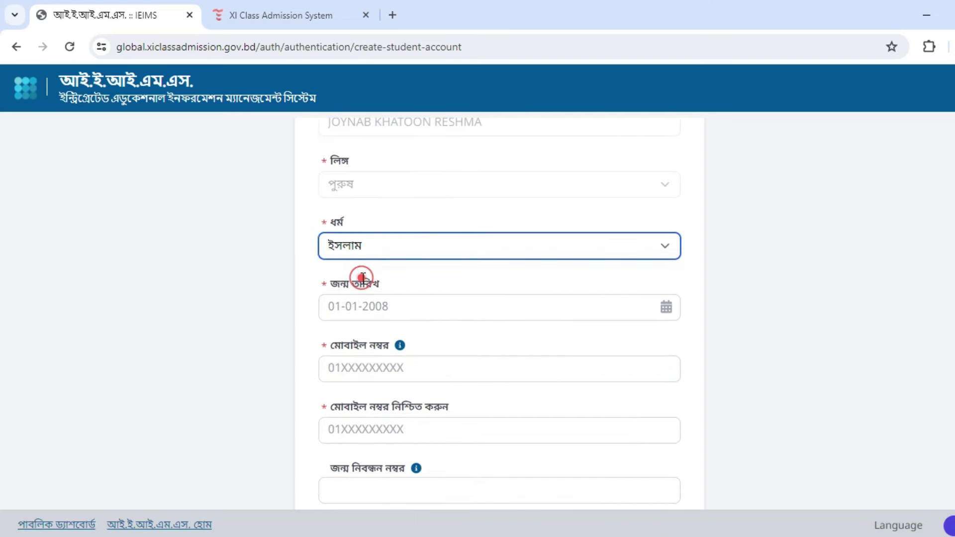
Enter the student's mobile number and repeat it in the confirmation field
click(429, 377)
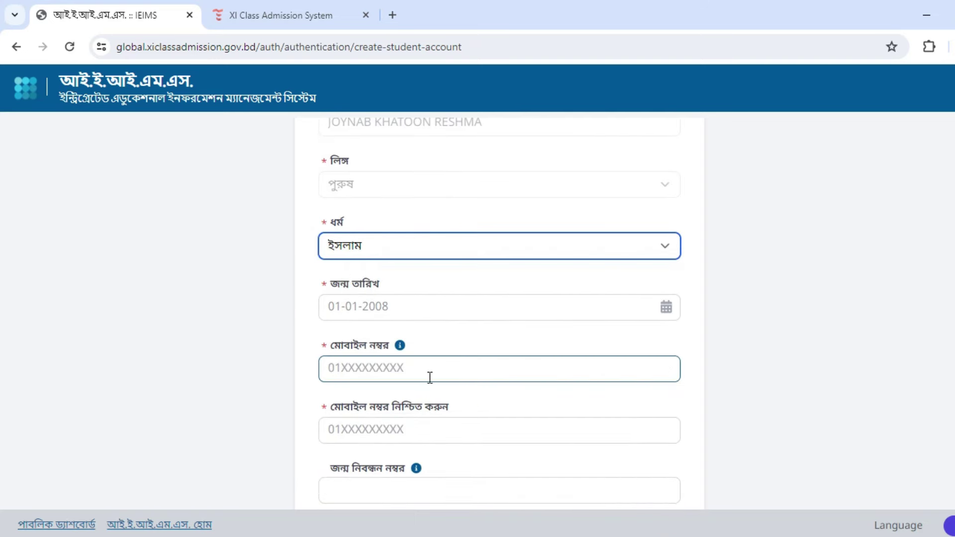
click(367, 365)
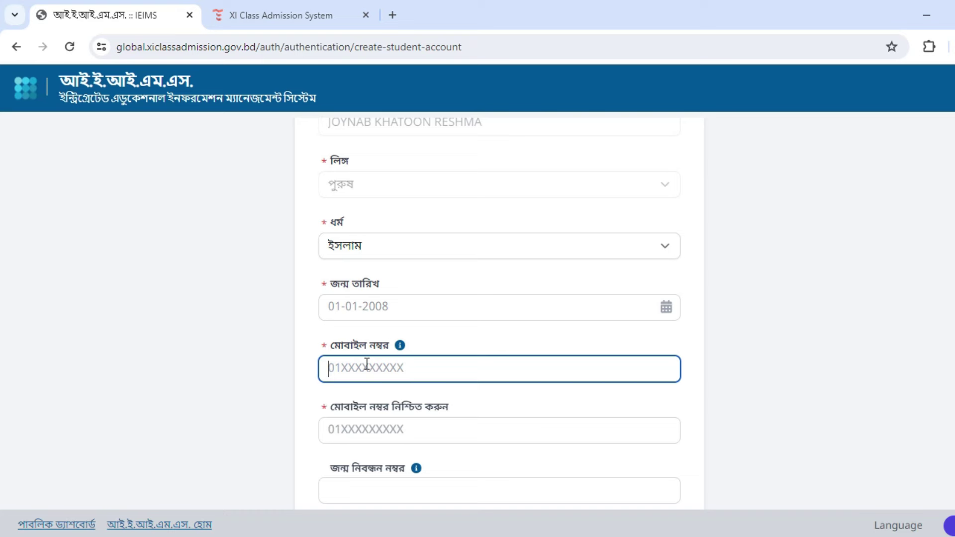
text(01)
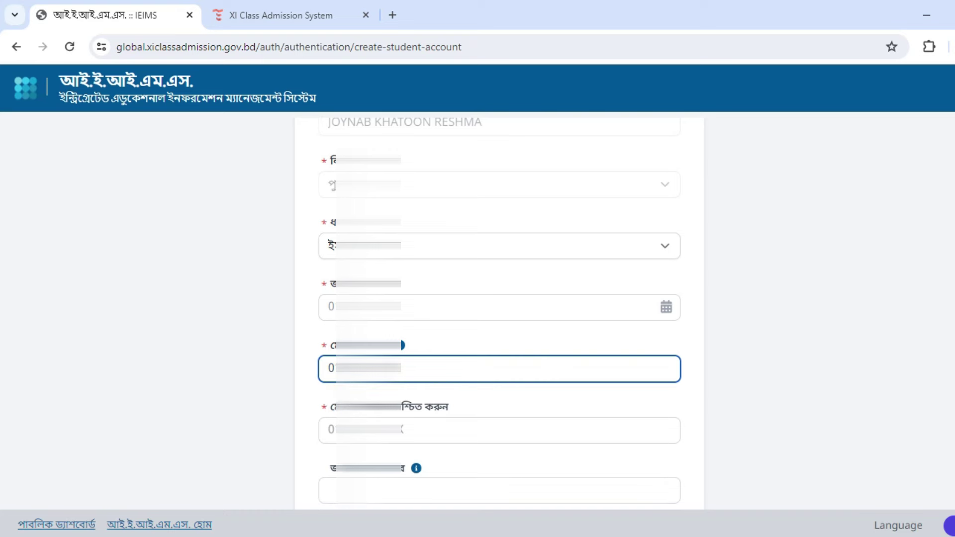
key(Tab)
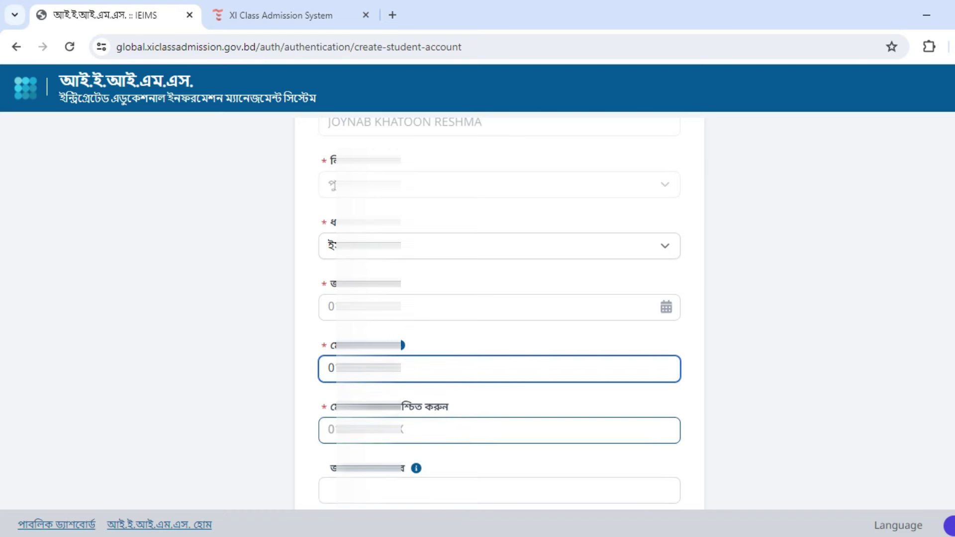
text(0)
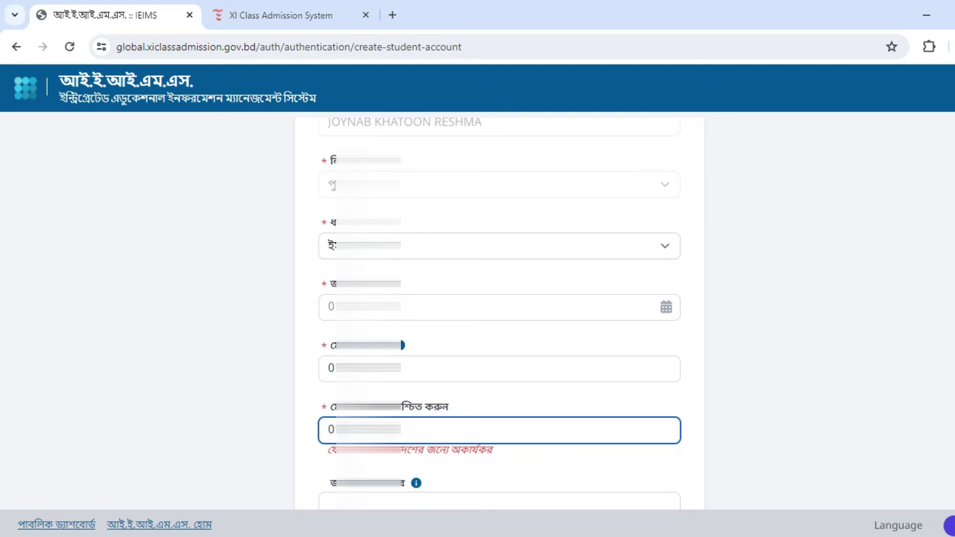
Fill in the student's birth registration number and submit the EDU ID application
scroll(535, 420, down, 2)
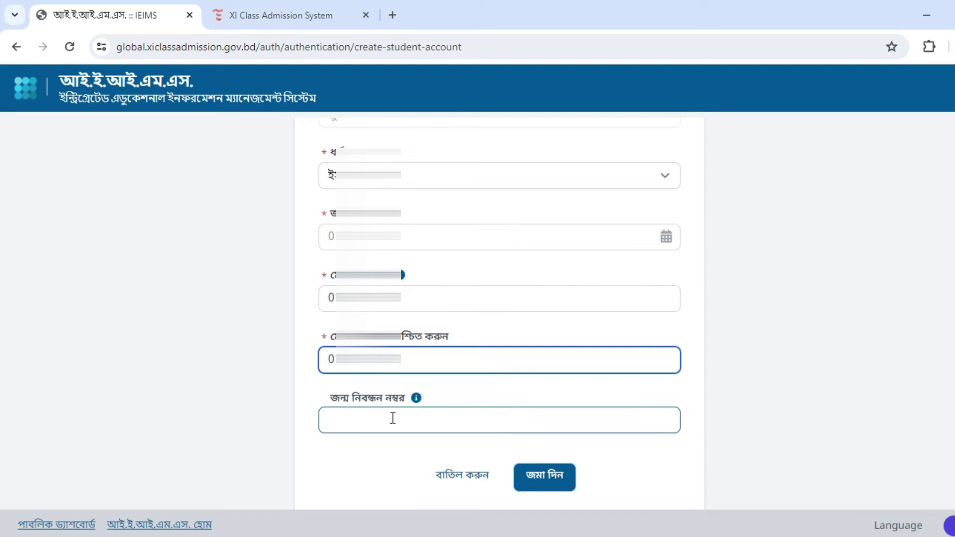
click(427, 425)
key(ctrl+v)
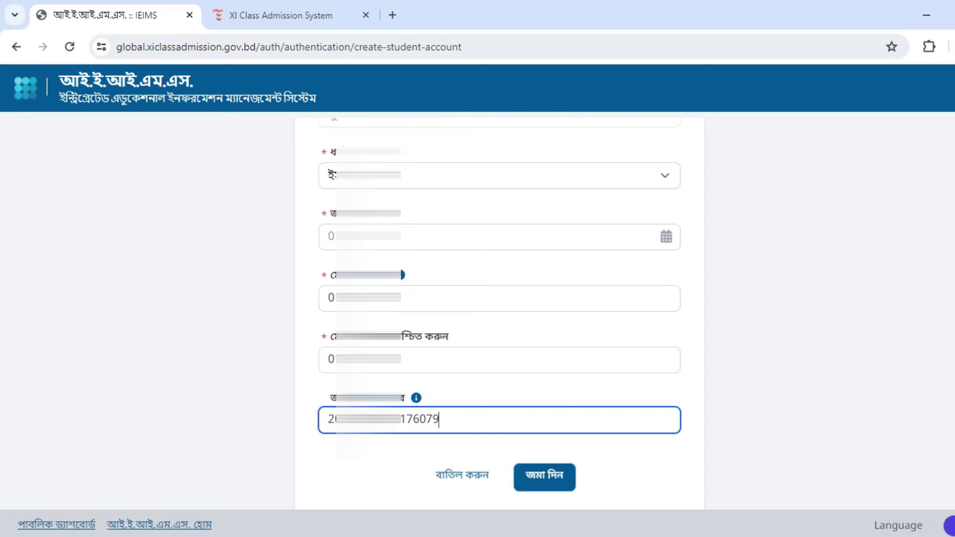
click(551, 484)
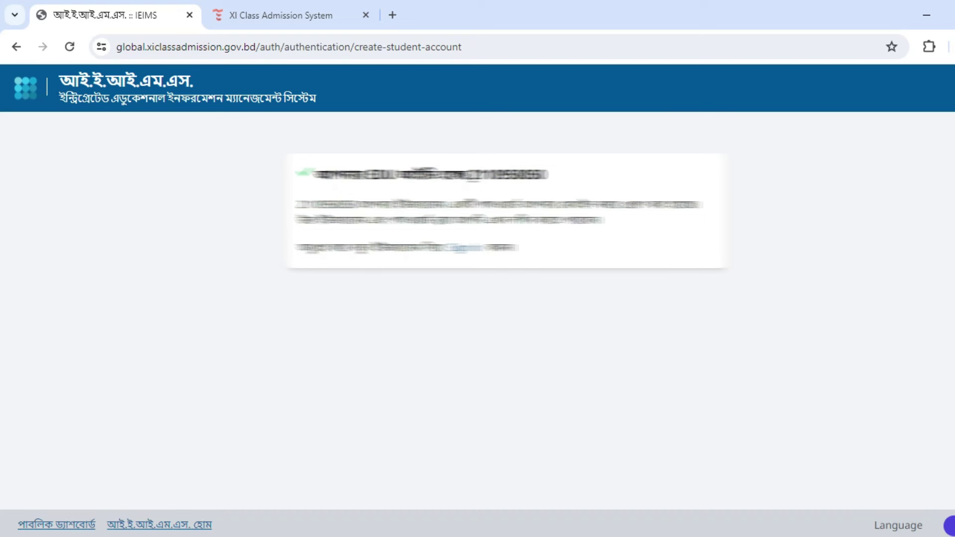
Copy the ID from the heading of the submission result message
drag(467, 173, 552, 183)
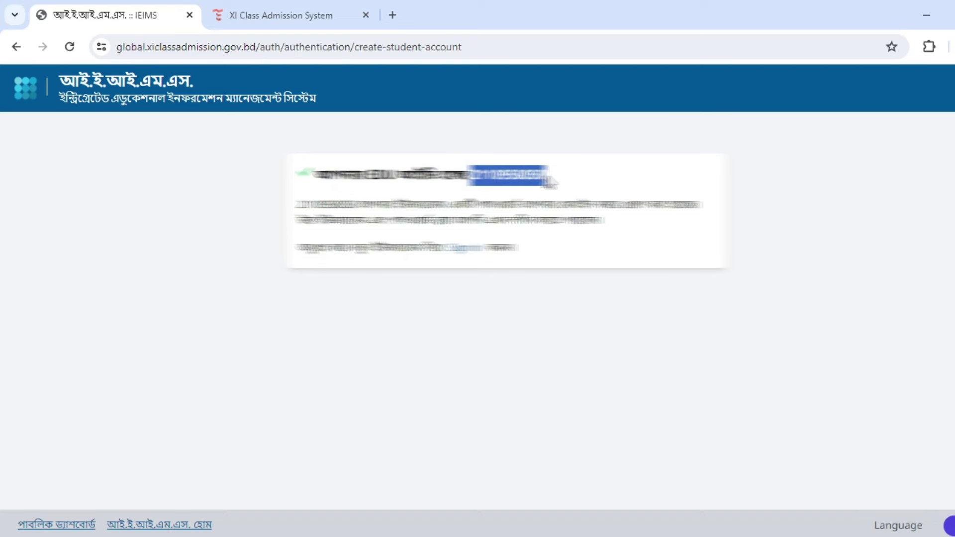
right_click(509, 172)
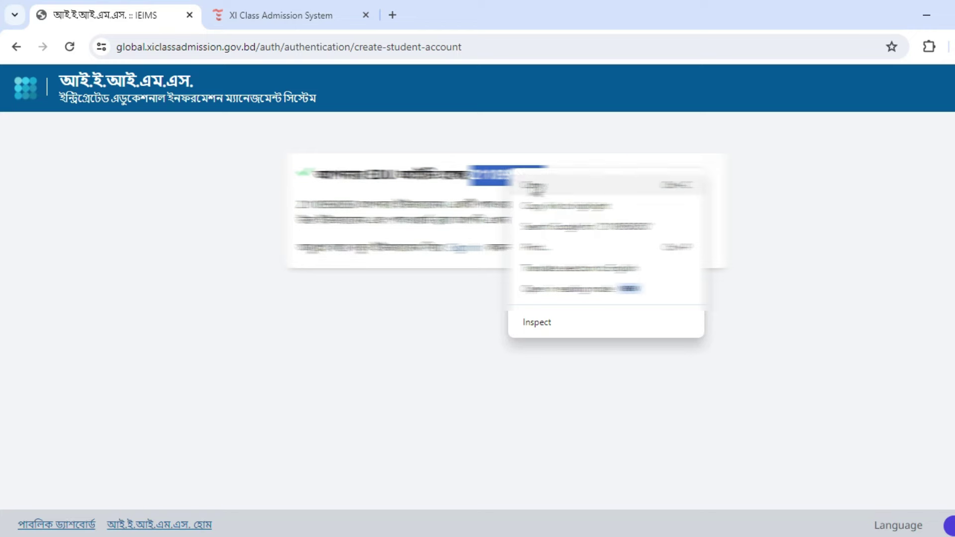
click(532, 185)
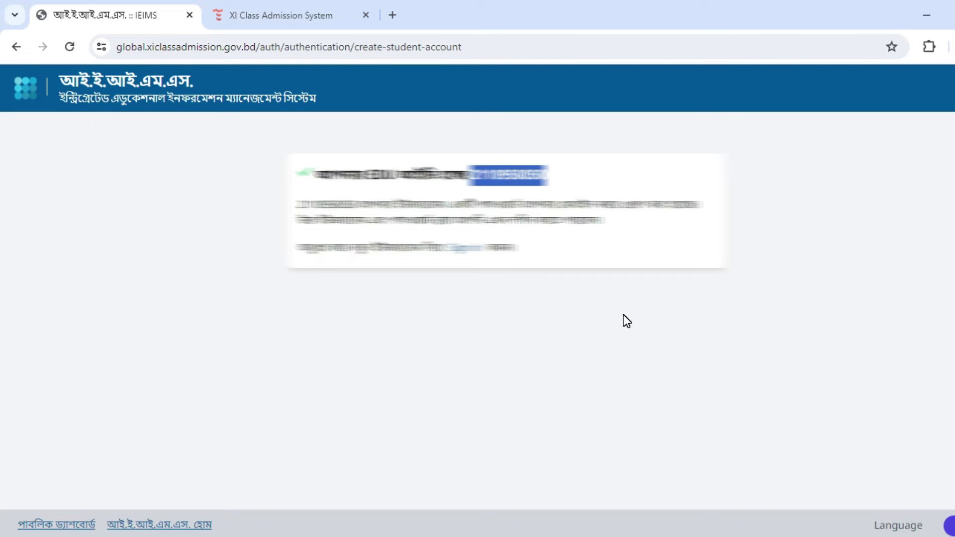
click(623, 316)
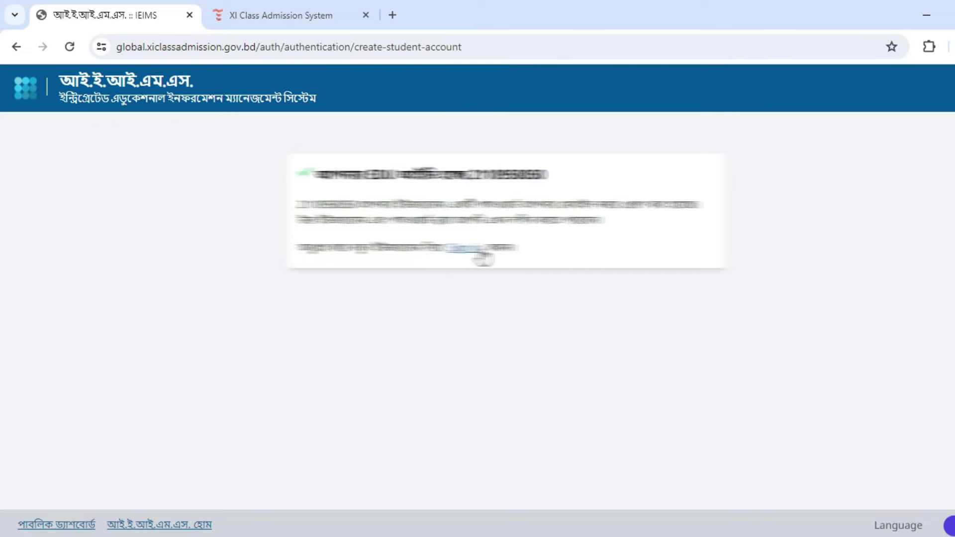
Check the admission home page in the other browser tab, return to the submission result, follow its link and open the login page
click(251, 19)
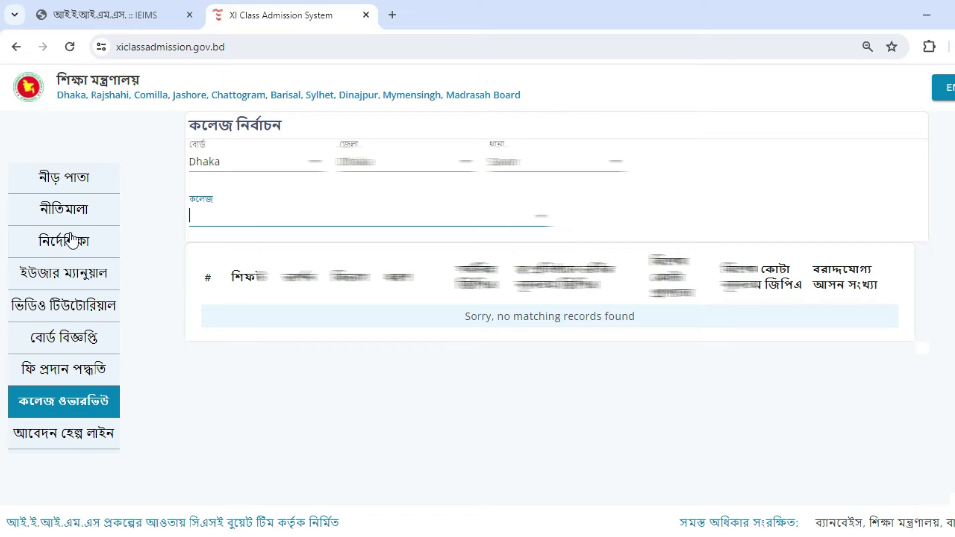
click(82, 179)
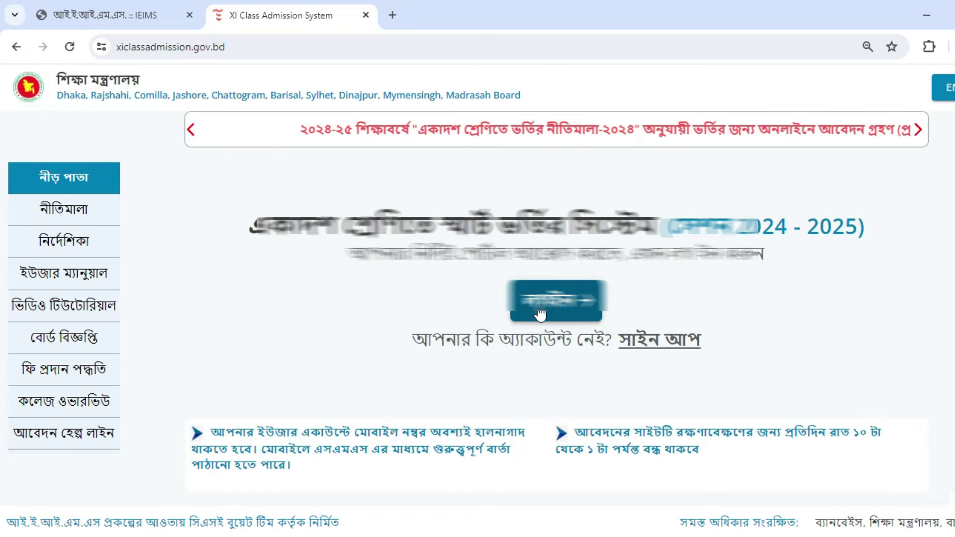
click(87, 14)
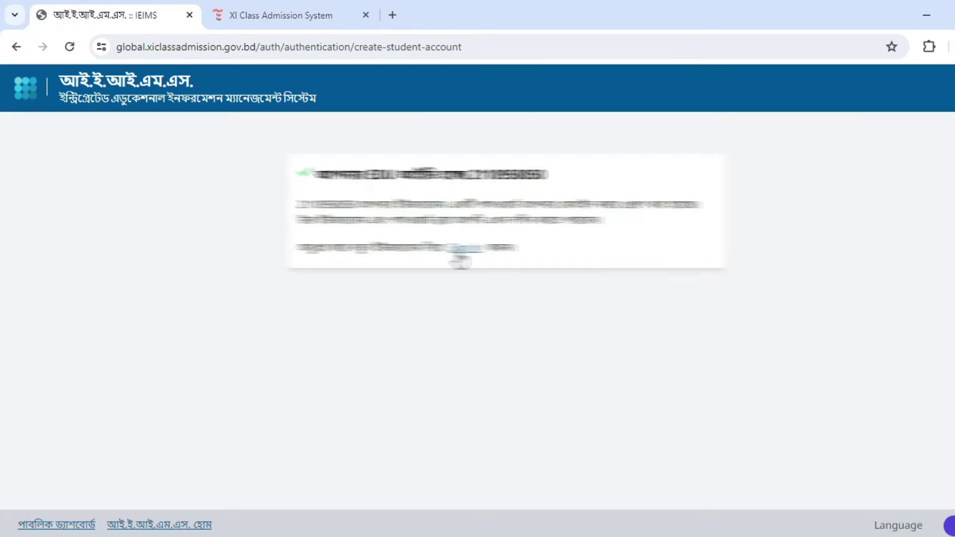
click(458, 248)
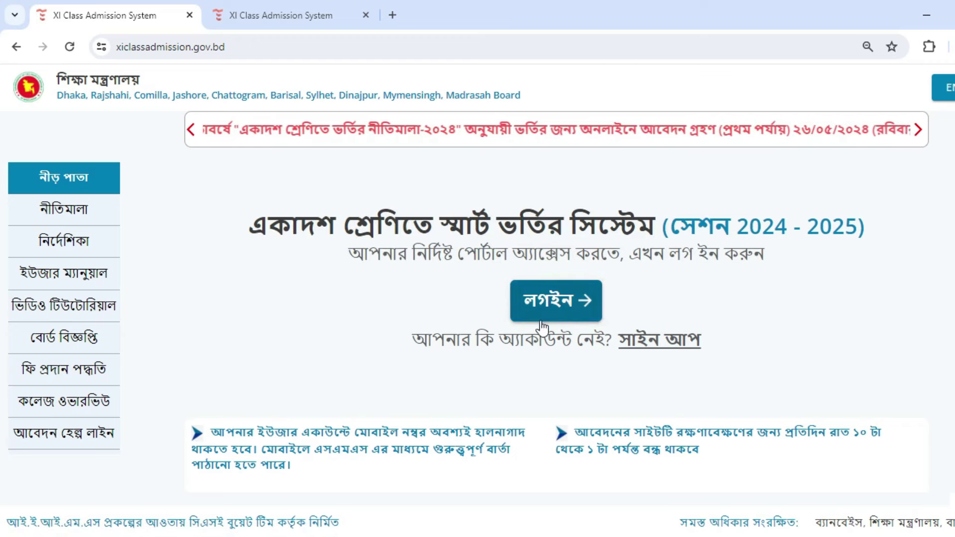
click(564, 302)
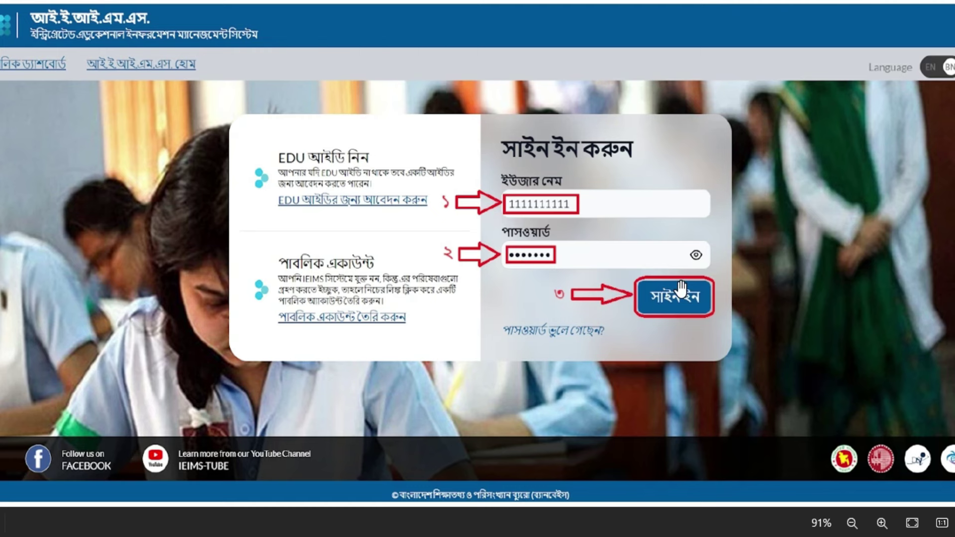
Examine the user manual screenshots covering the first sign-in, password change, Student Dashboard access, repeat login and applicant profile menu
key(Right)
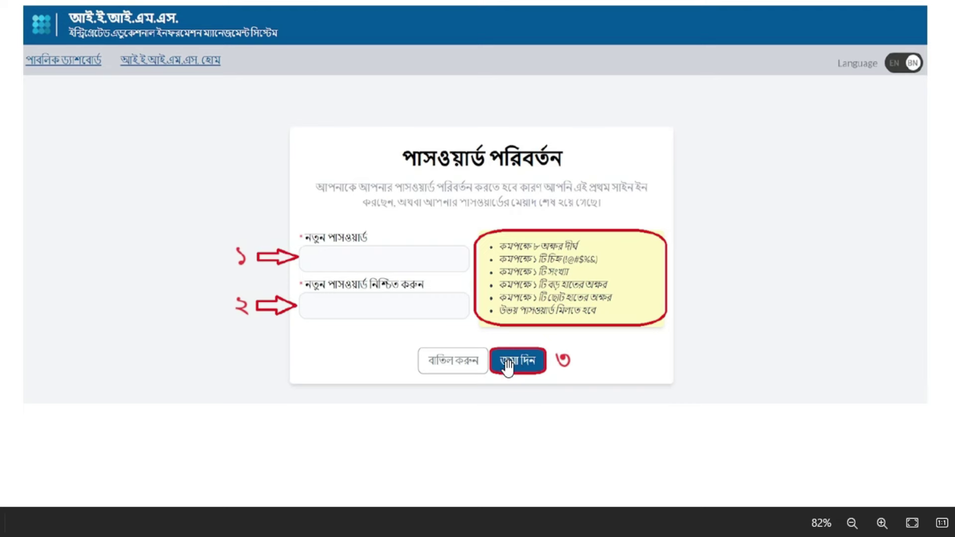
key(Right)
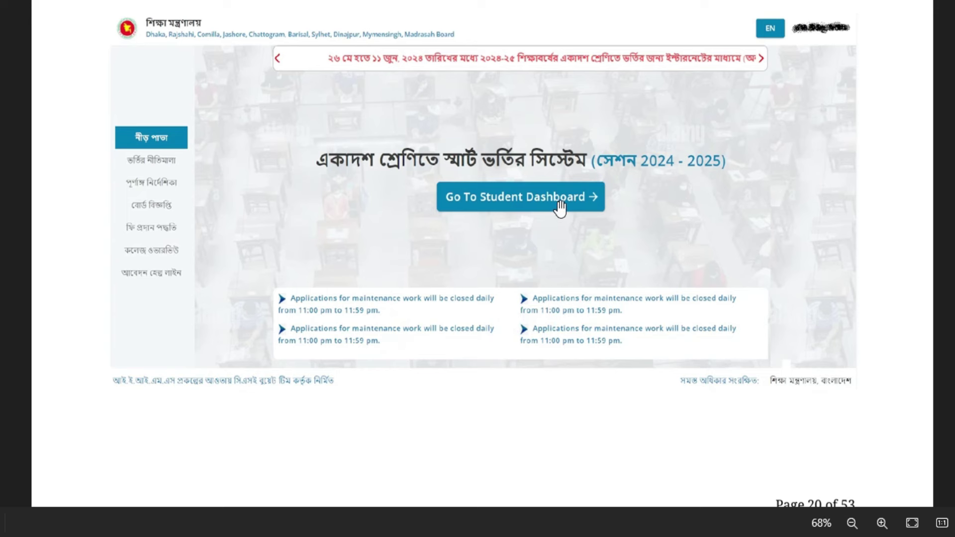
key(Right)
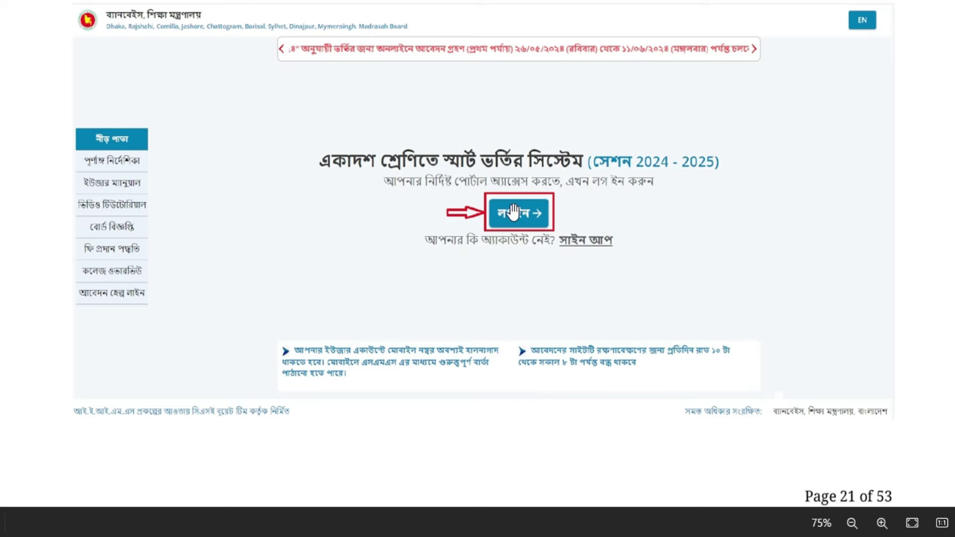
key(Right)
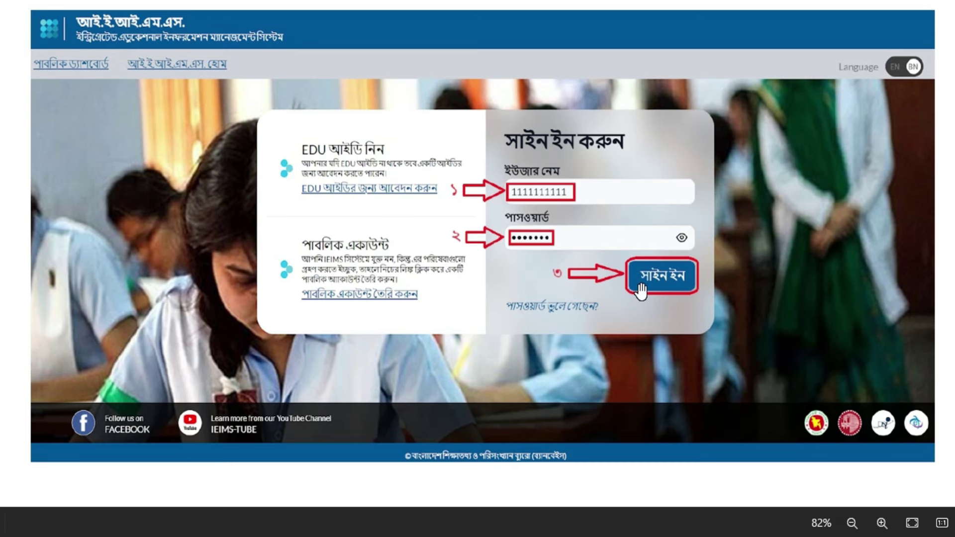
key(Right)
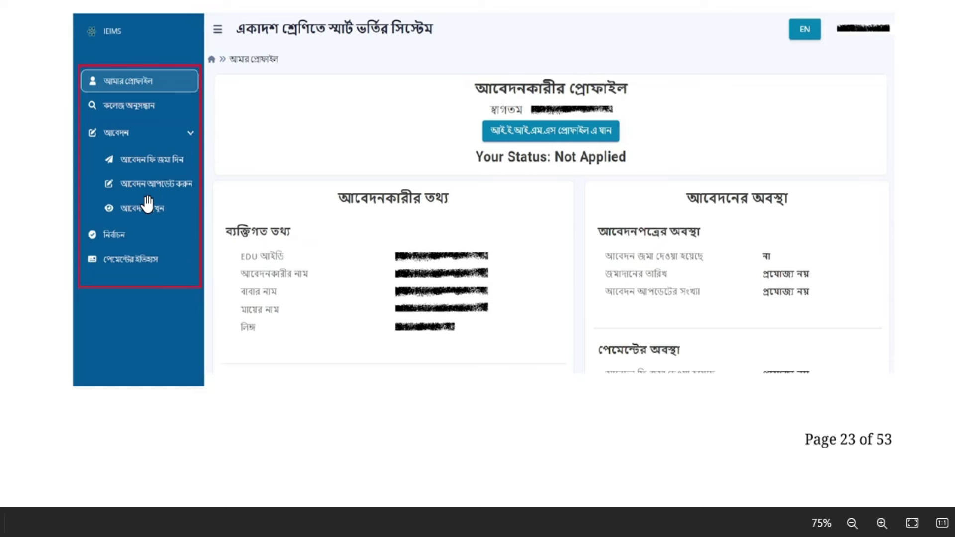
Examine the user manual's college search screenshots covering board, district, thana and college selection and the chosen college's seat table
key(Right)
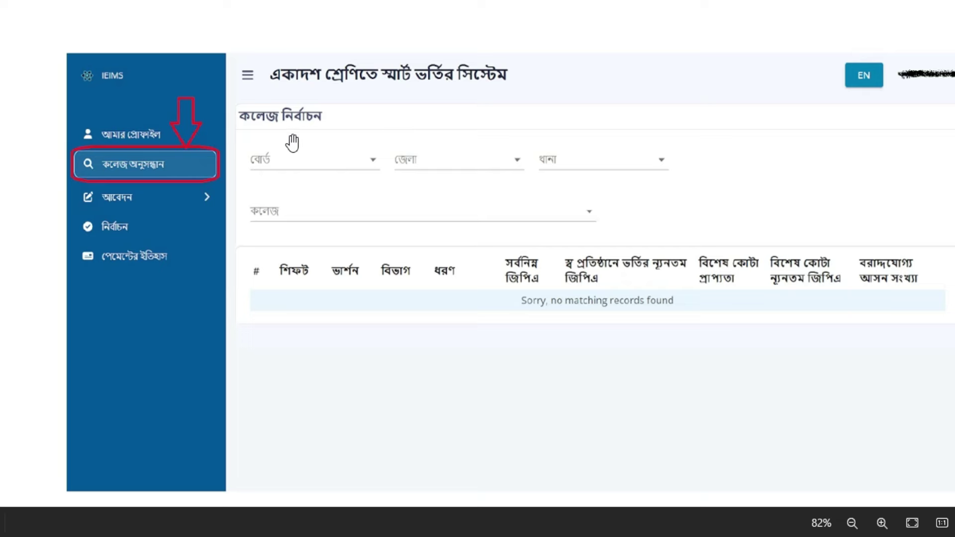
key(Right)
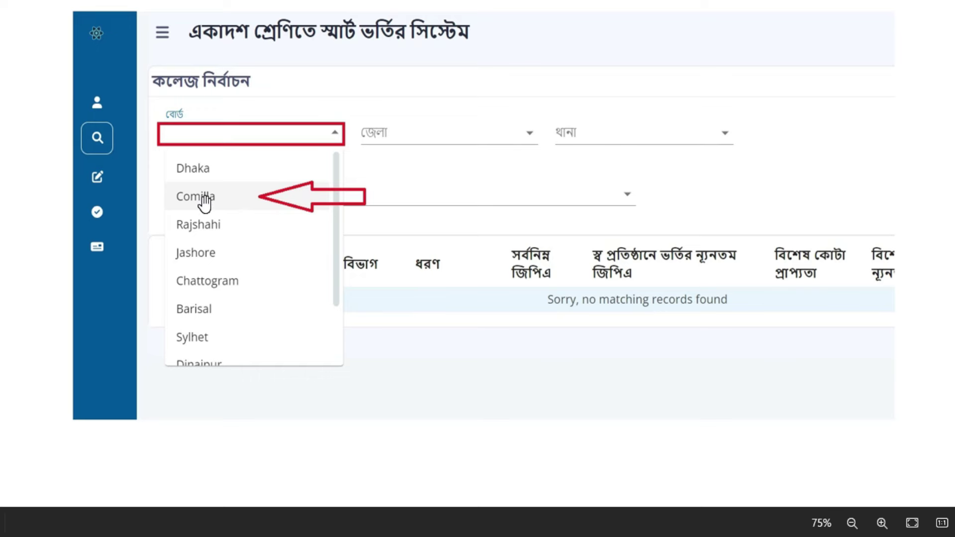
key(Right)
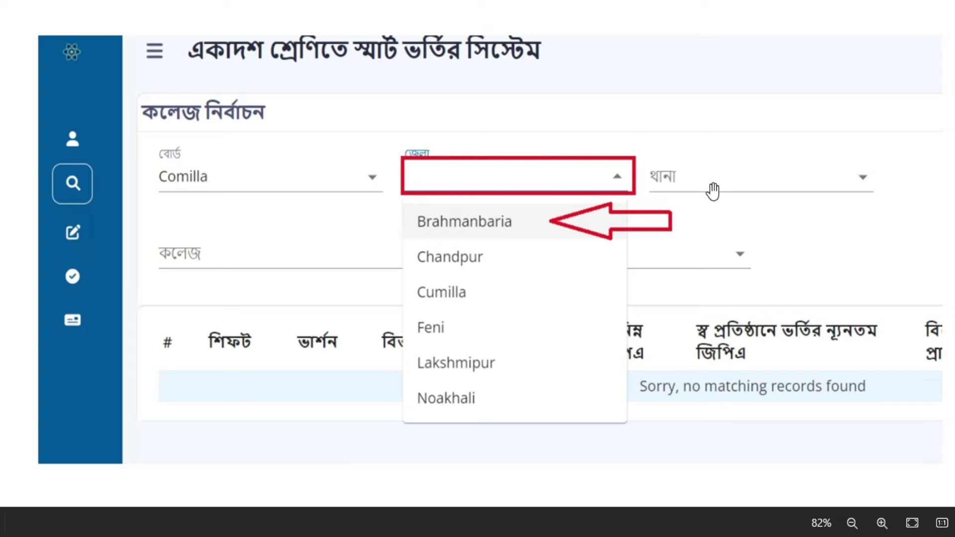
key(Right)
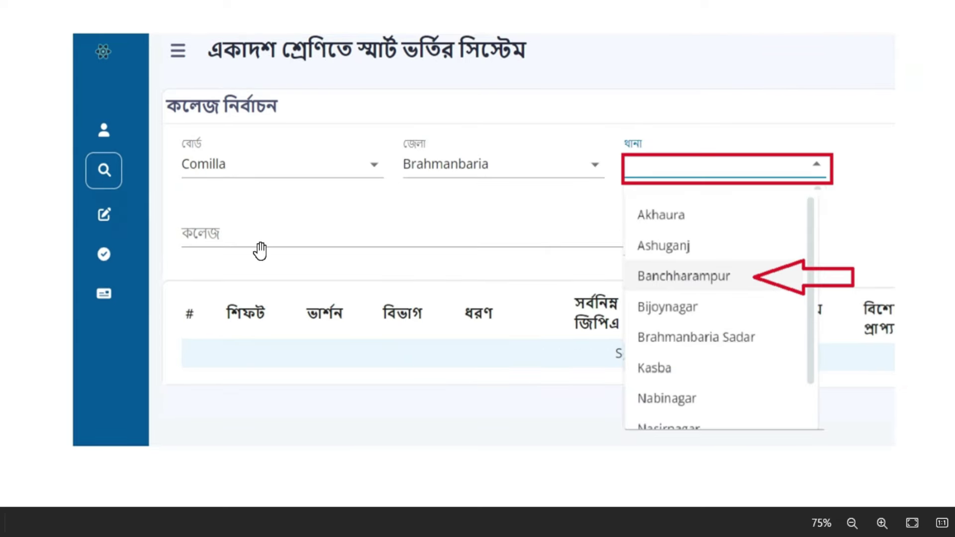
key(Right)
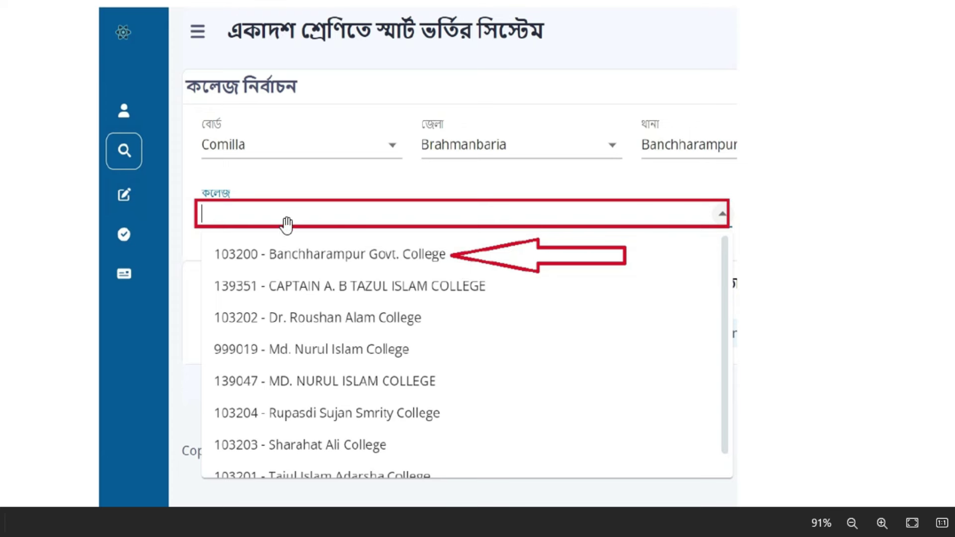
key(Right)
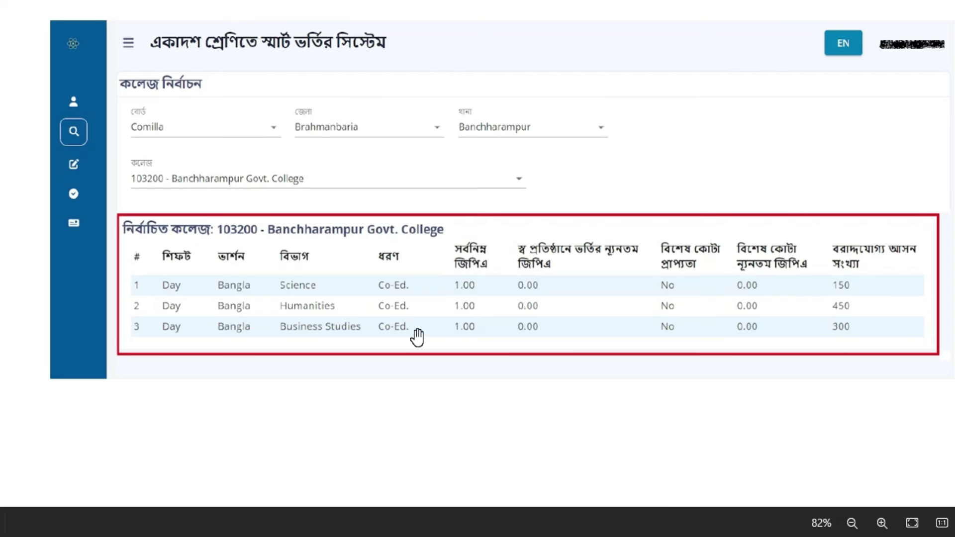
Examine the user manual screenshots covering the application fee menu entry and the application fee status page
key(Right)
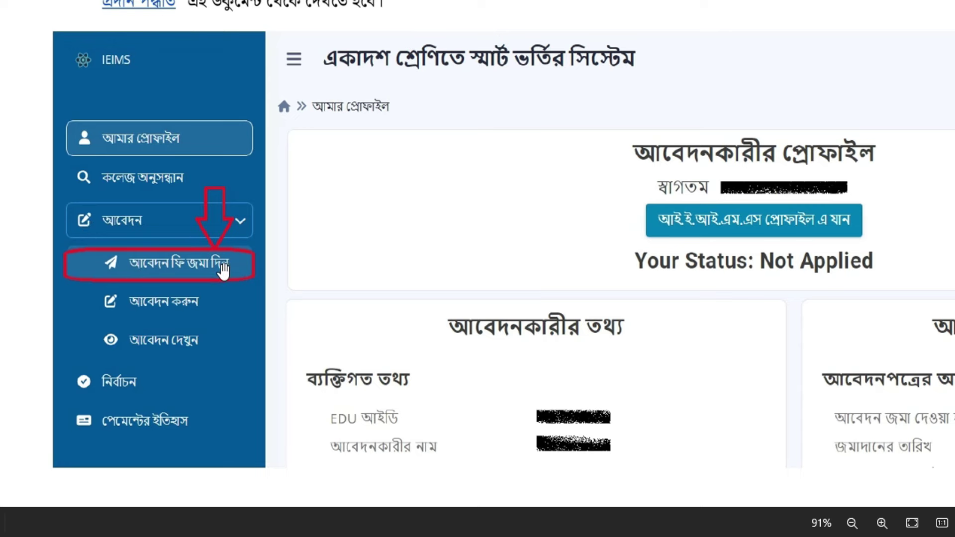
scroll(218, 268, down, 2)
key(Right)
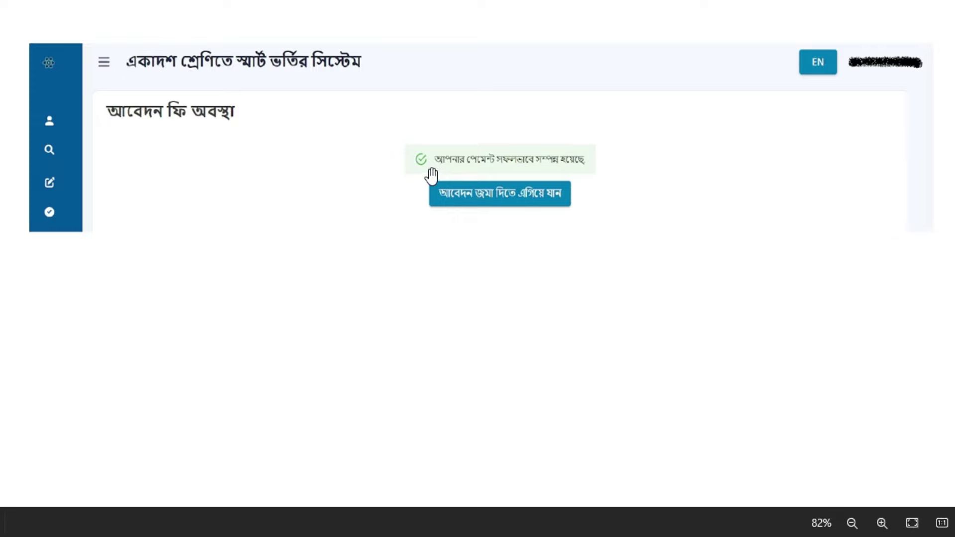
scroll(518, 185, up, 1)
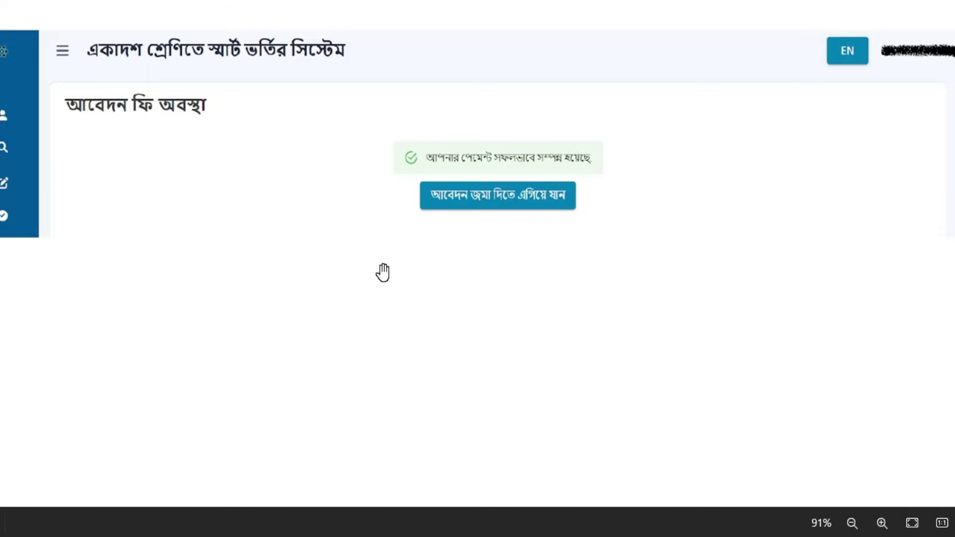
scroll(383, 272, down, 1)
scroll(383, 273, down, 5)
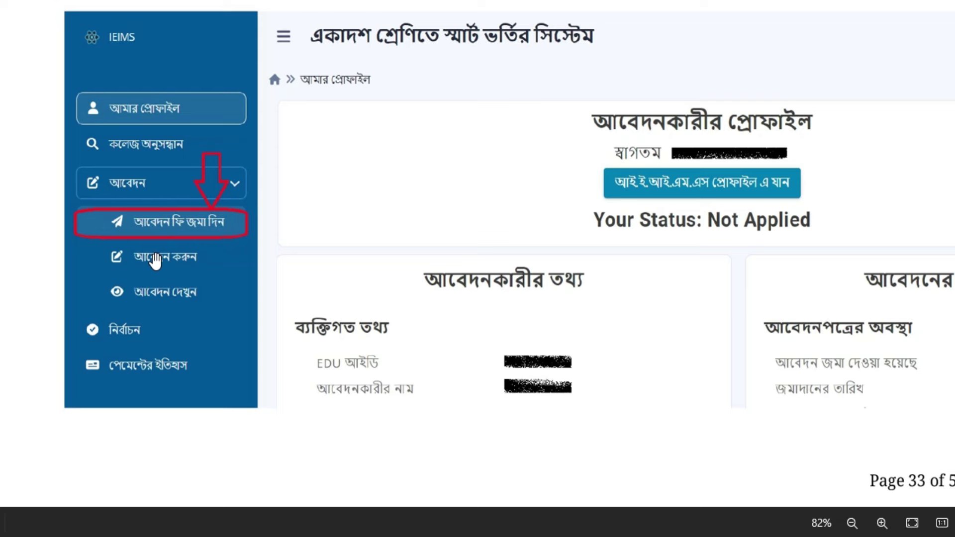
key(Right)
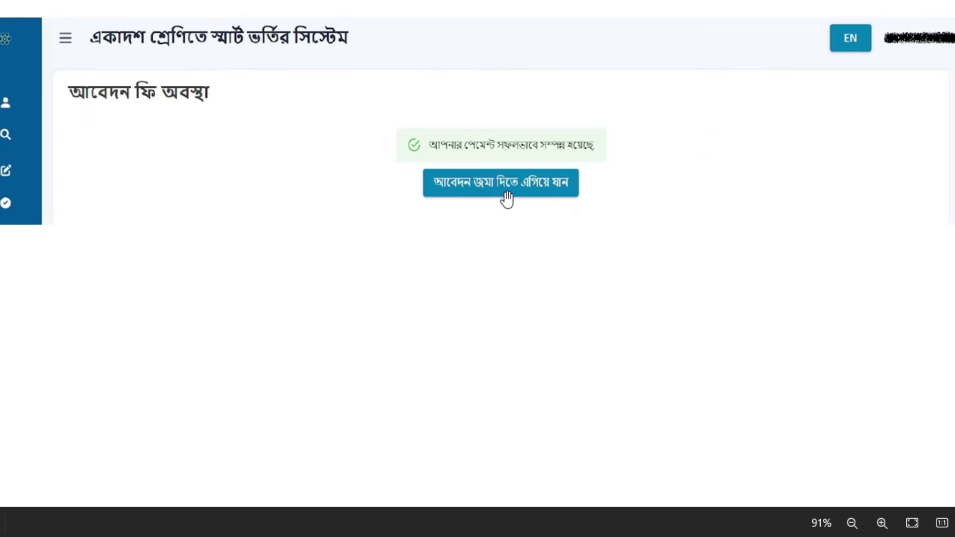
Examine the manual's application form screenshots covering college selection, quota options and adding a shift, version and group to the preference list
key(Right)
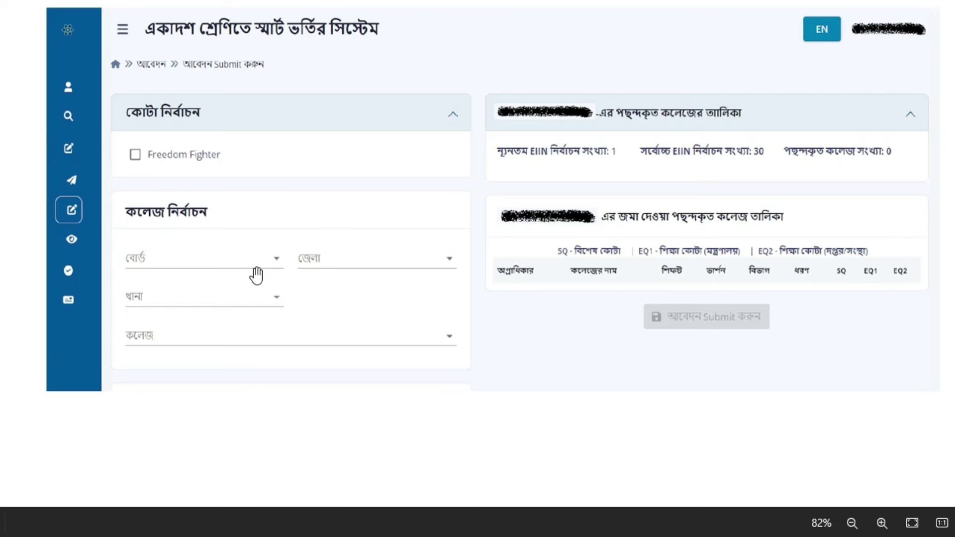
click(271, 261)
click(248, 295)
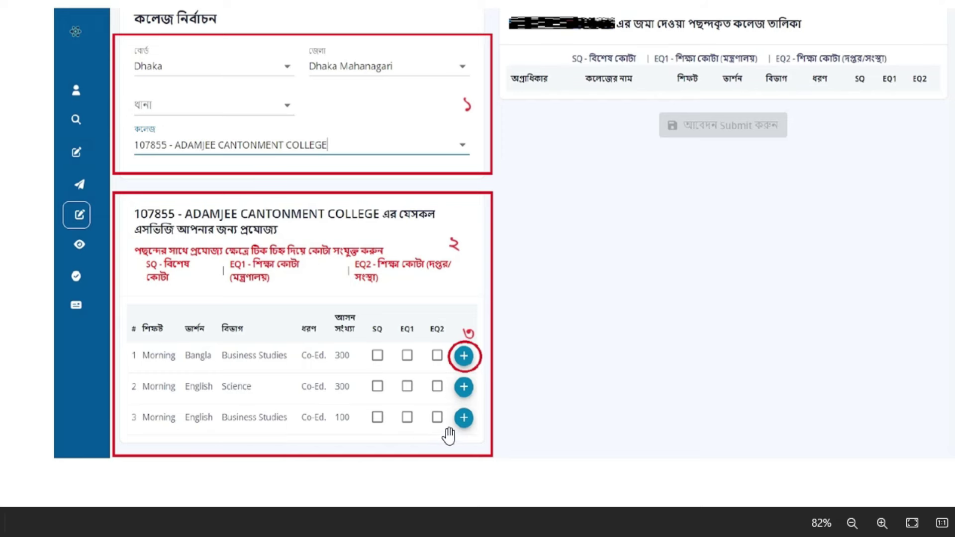
scroll(448, 433, up, 2)
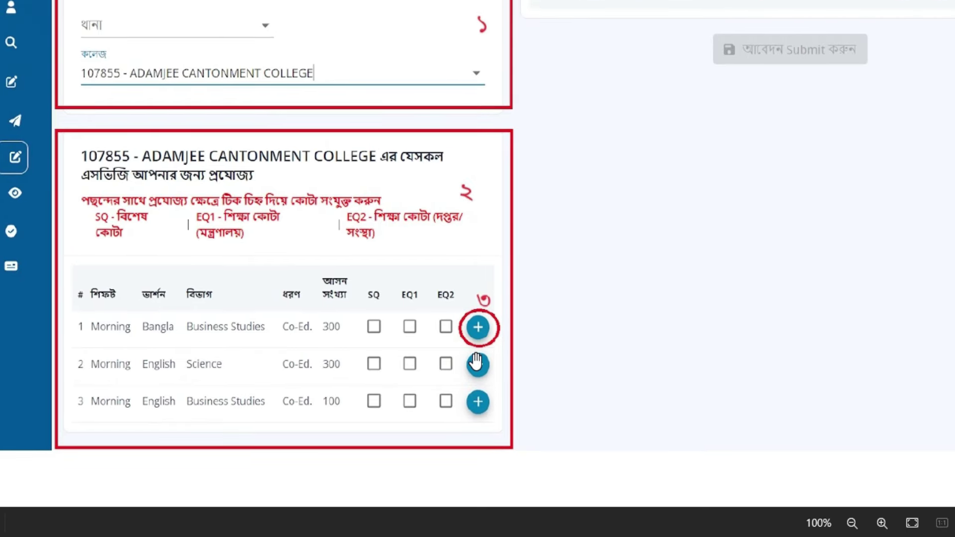
scroll(477, 373, down, 1)
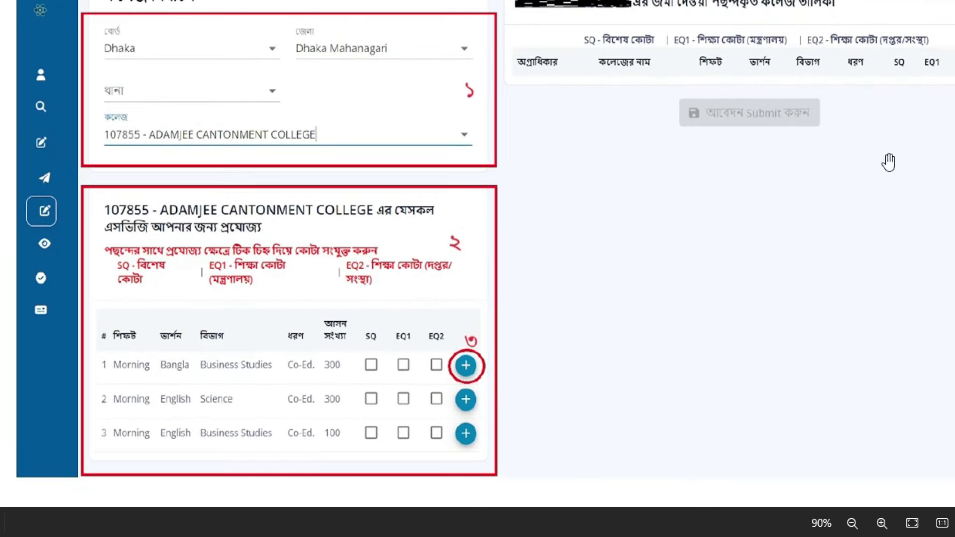
key(Right)
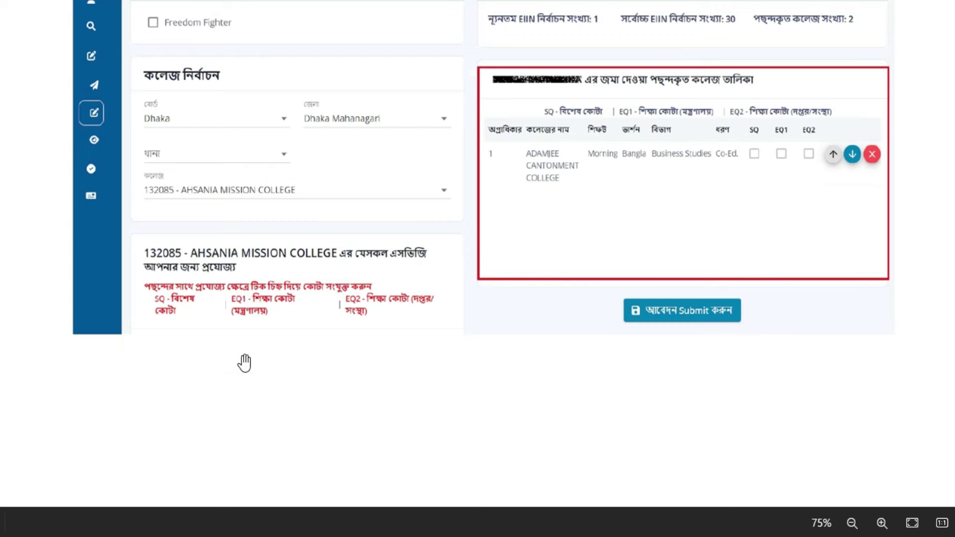
scroll(160, 316, up, 1)
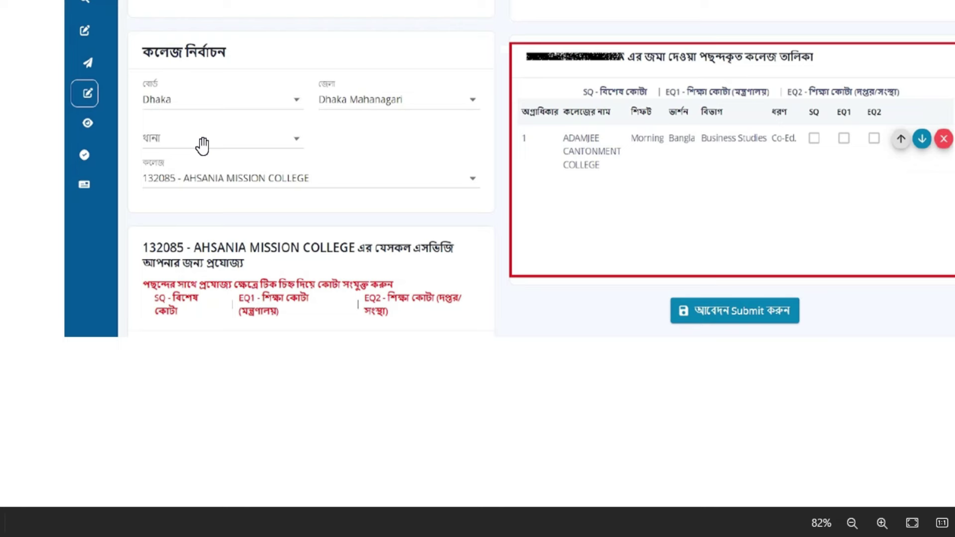
Examine the manual pages on reordering and removing college preferences, selecting the Freedom Fighter quota, and submitting and updating the application
key(Right)
drag(544, 228, 548, 207)
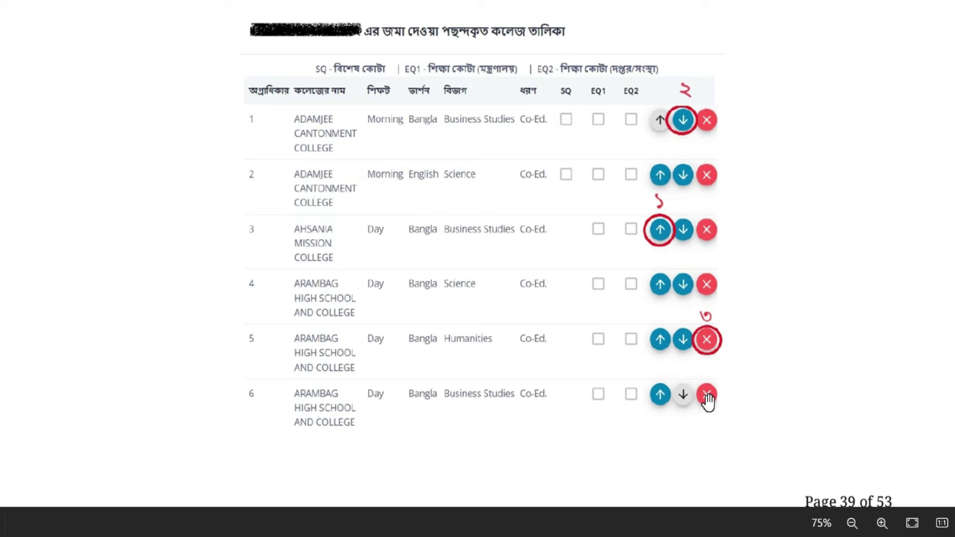
scroll(550, 282, down, 5)
scroll(550, 282, down, 1)
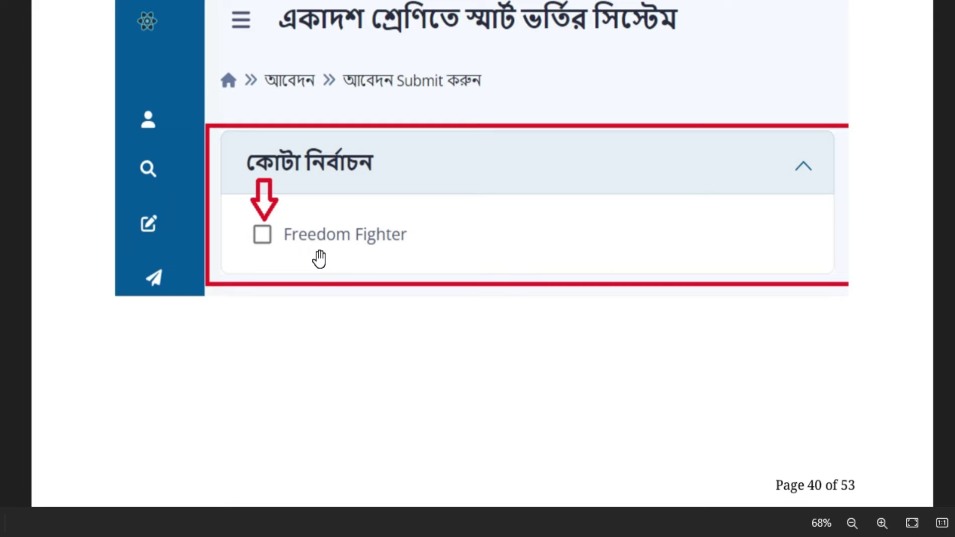
scroll(447, 234, down, 10)
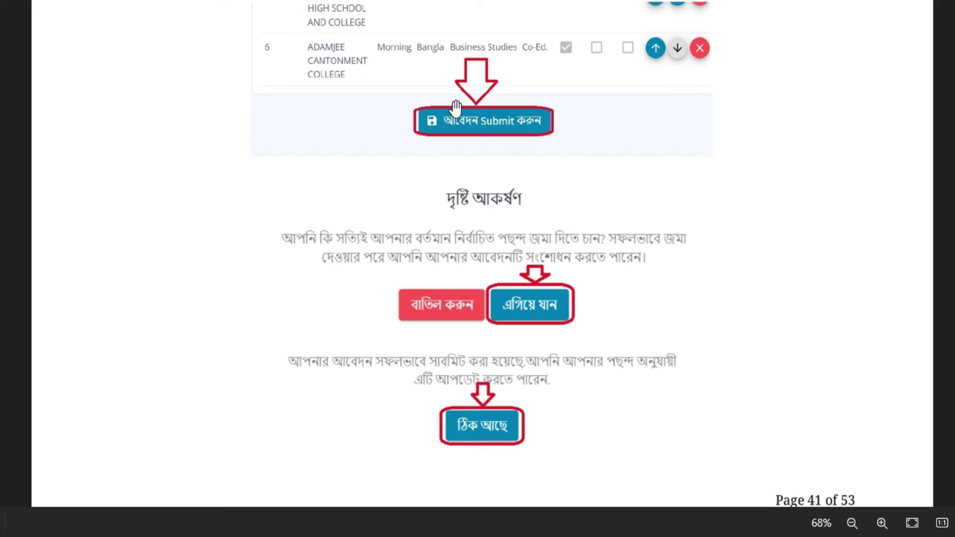
scroll(489, 122, up, 1)
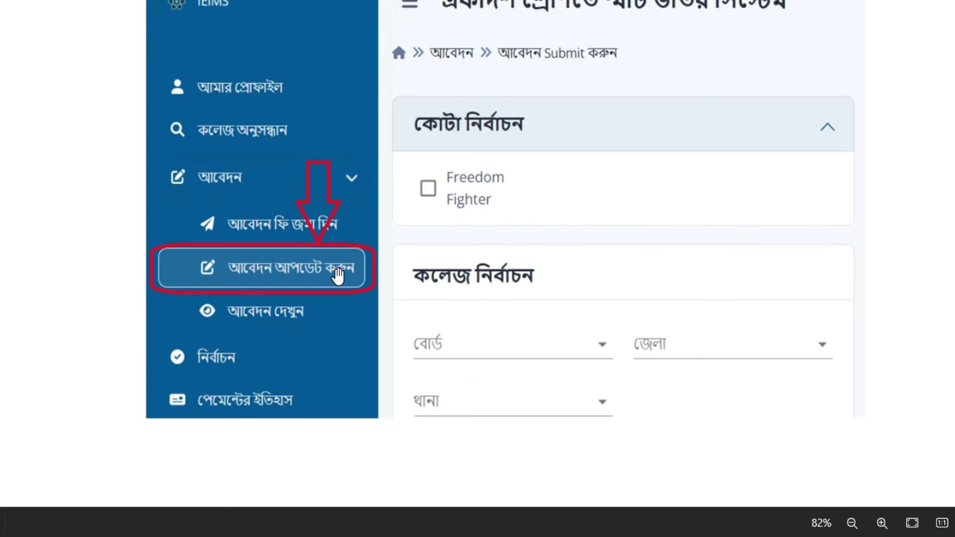
scroll(398, 314, down, 10)
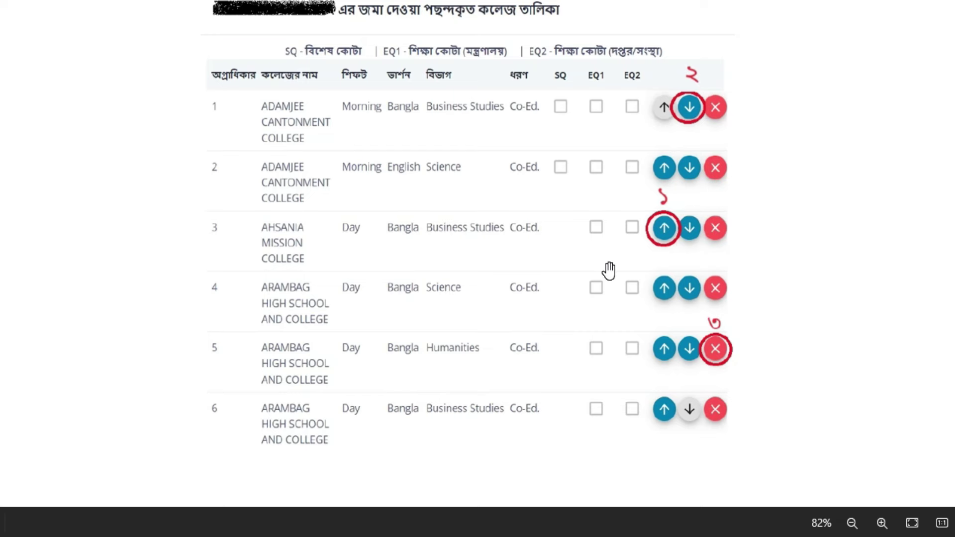
Examine the payment guide screenshots covering the application fee, the Sonali Bank and SSLCommerz gateways, and card payment with cardholder authentication
key(Right)
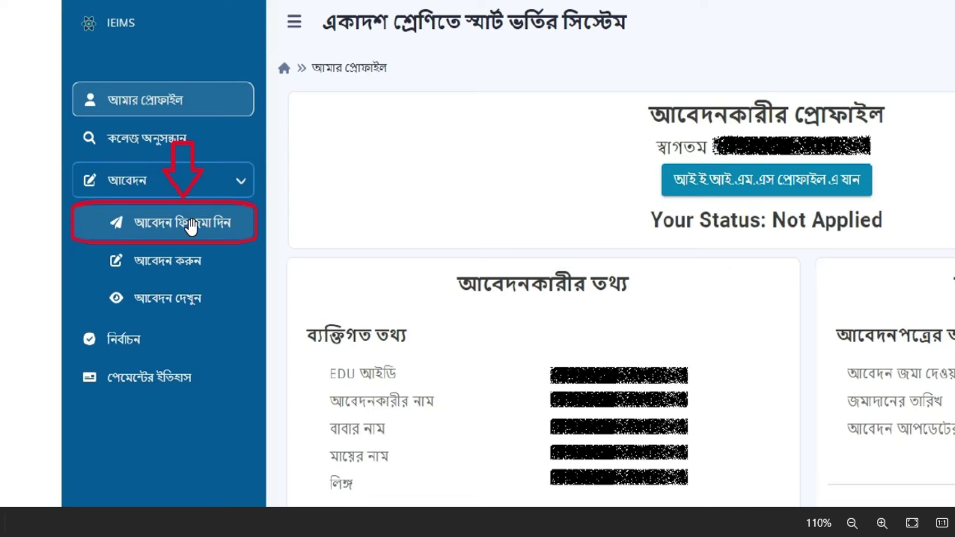
key(Right)
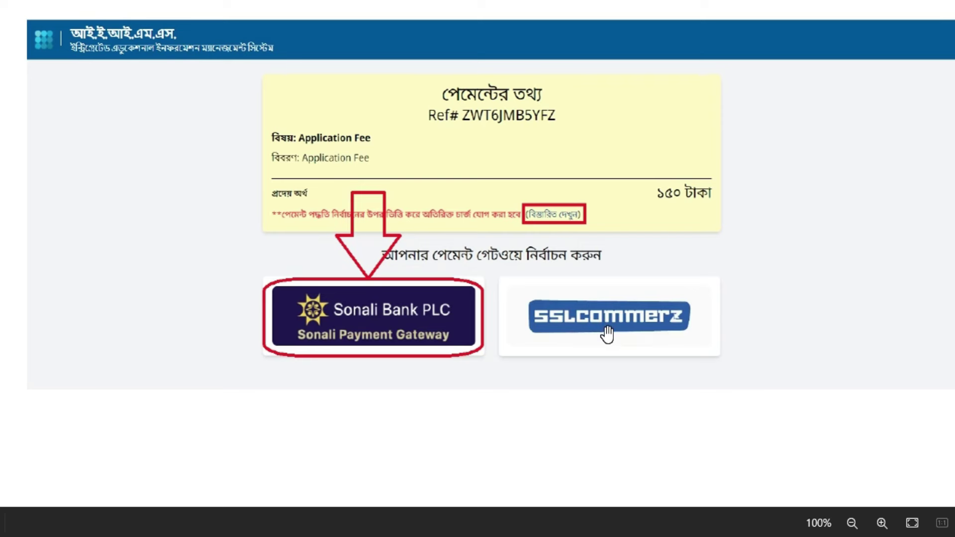
click(599, 313)
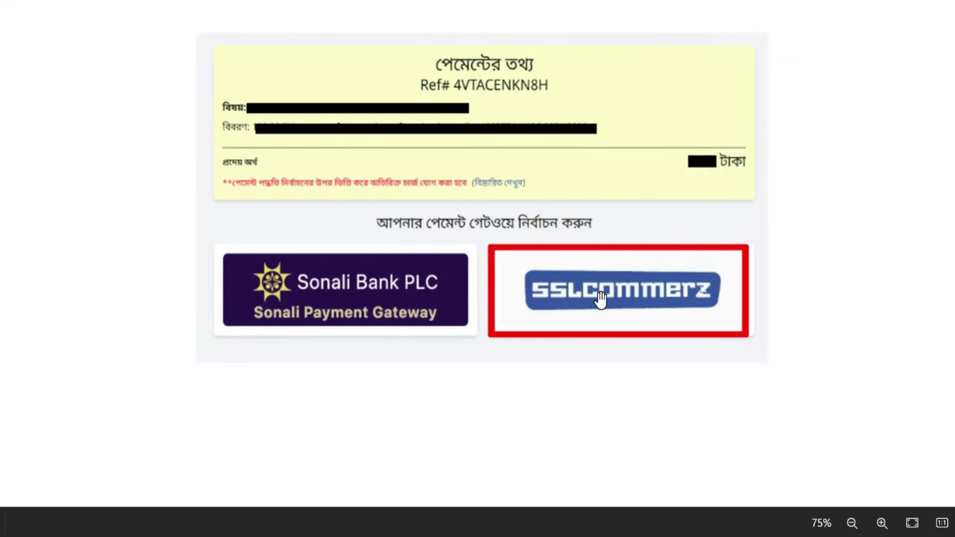
scroll(601, 298, down, 10)
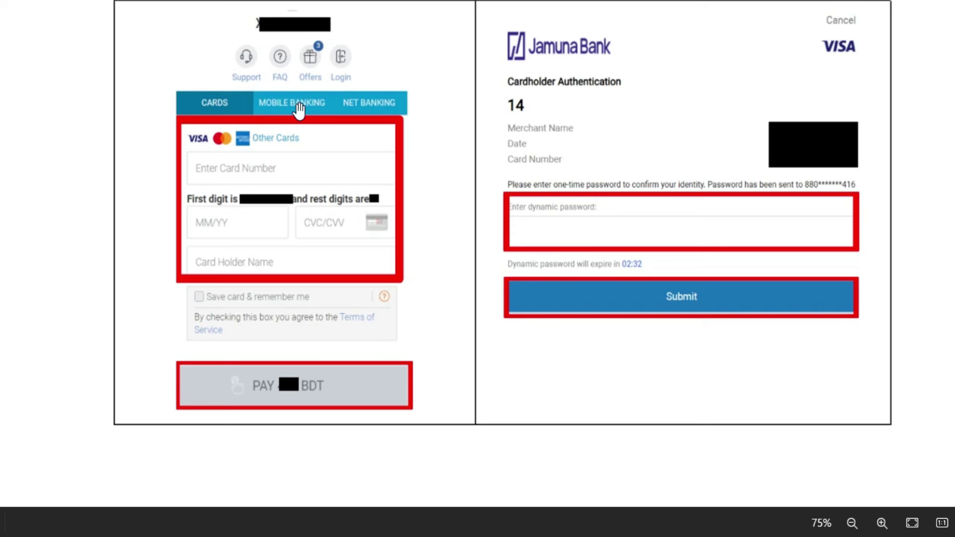
key(Right)
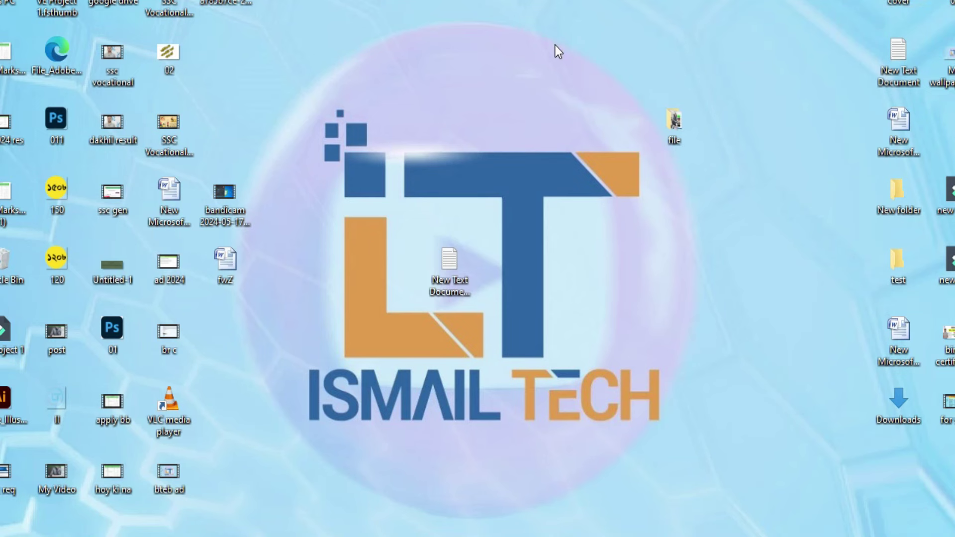
right_click(555, 46)
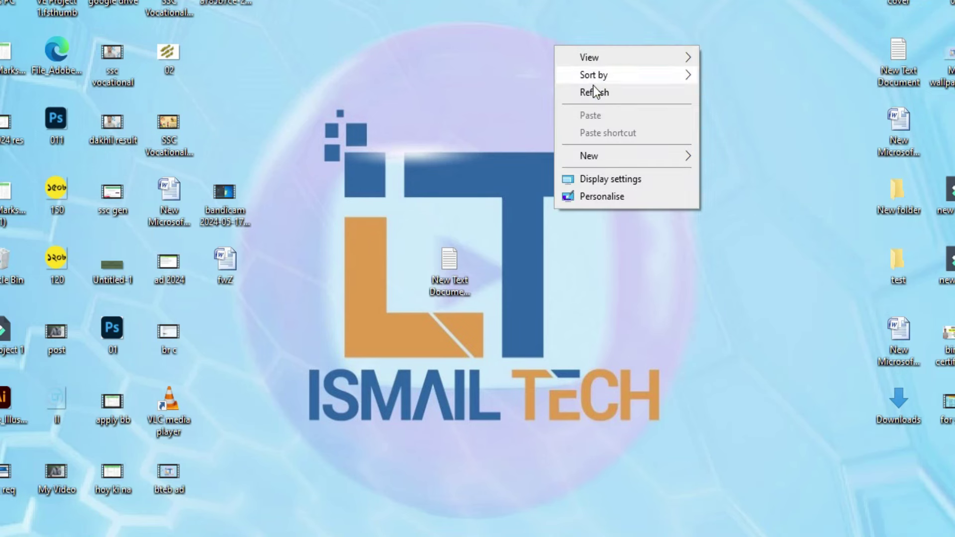
click(595, 97)
right_click(441, 60)
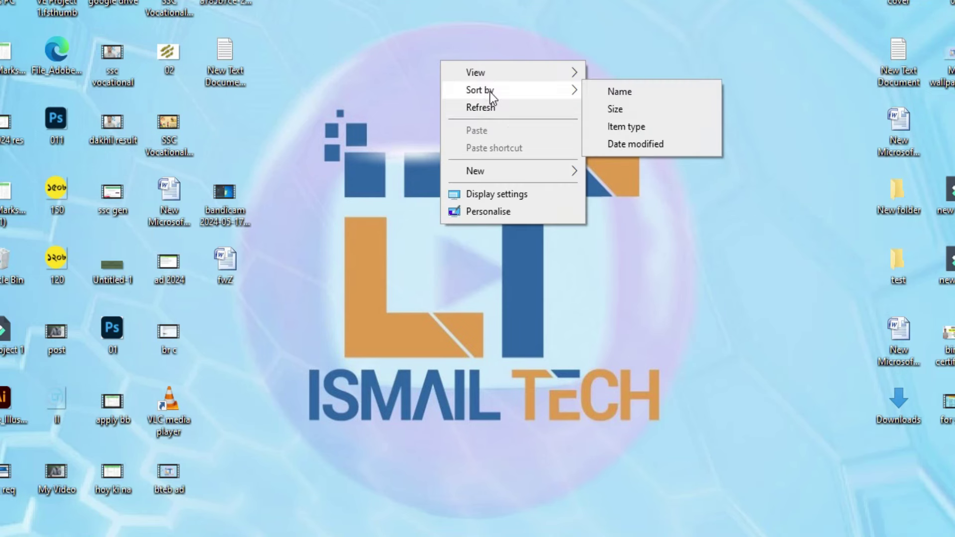
click(481, 105)
right_click(386, 84)
click(432, 132)
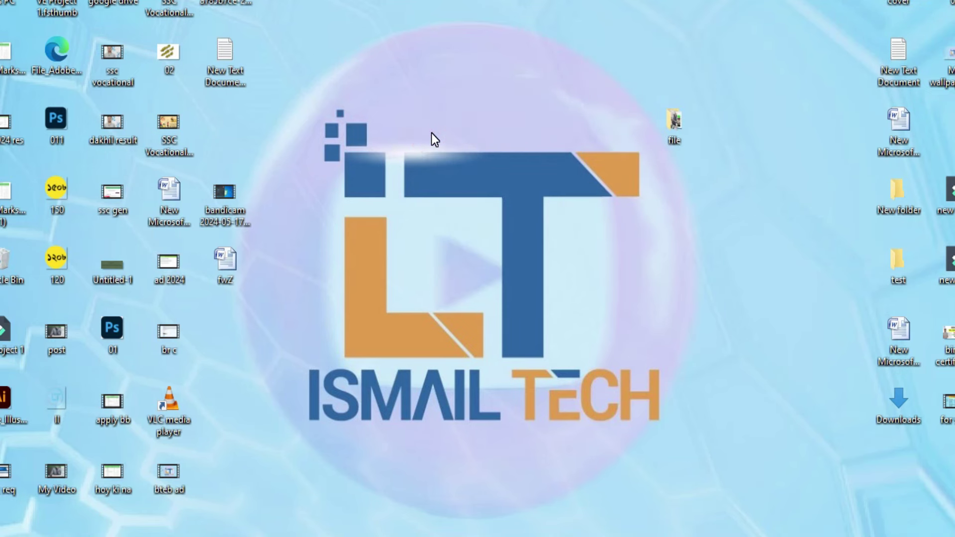